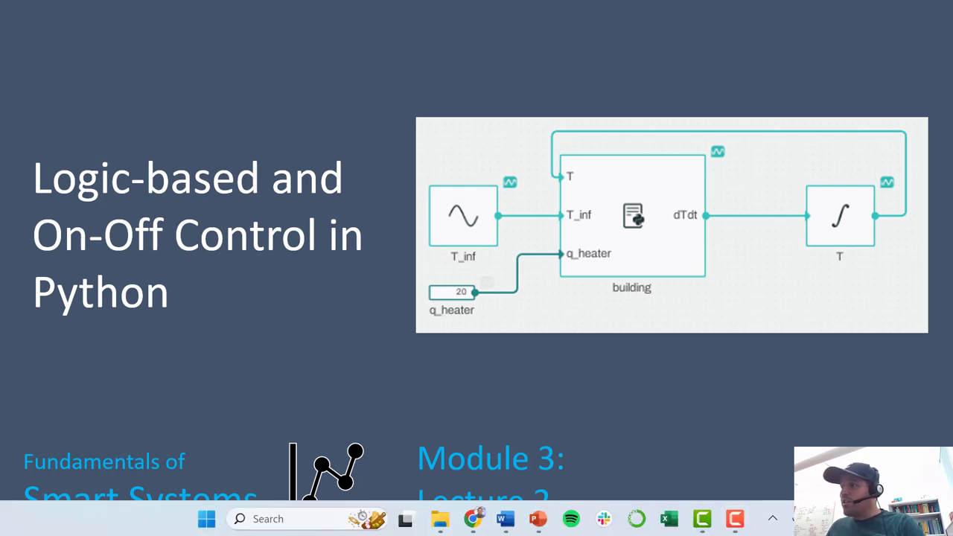
Switch to the model editor and open the building block's Python script at its Step line.
key(alt+Tab)
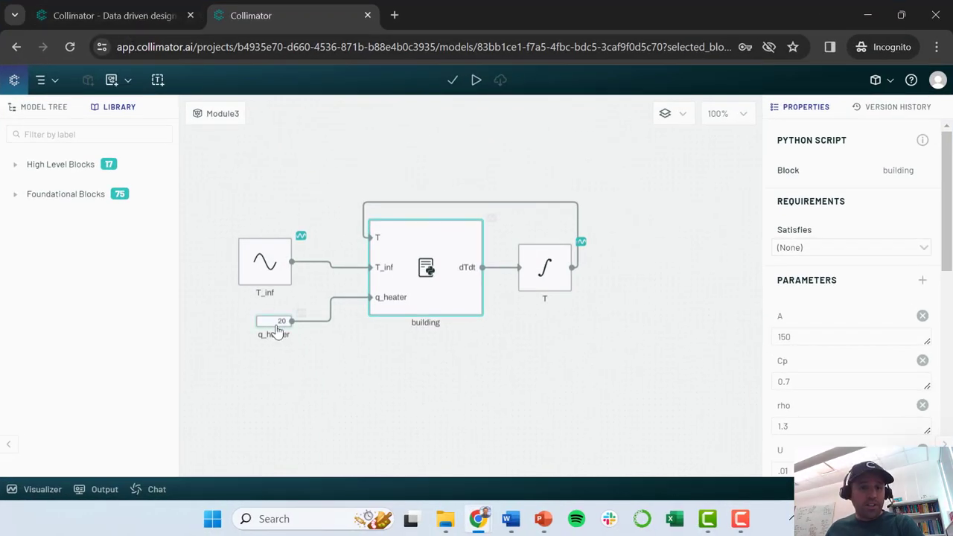
double_click(409, 242)
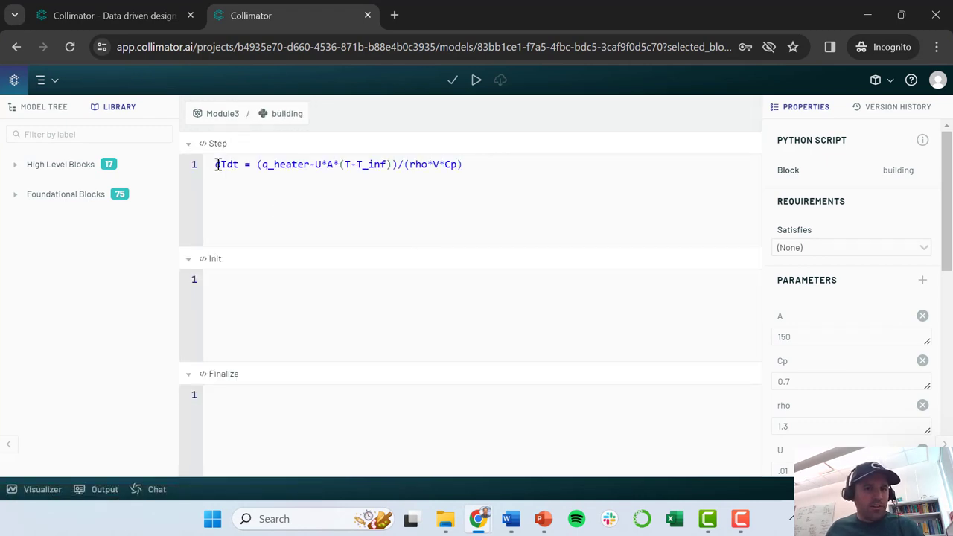
drag(218, 164, 480, 174)
click(471, 165)
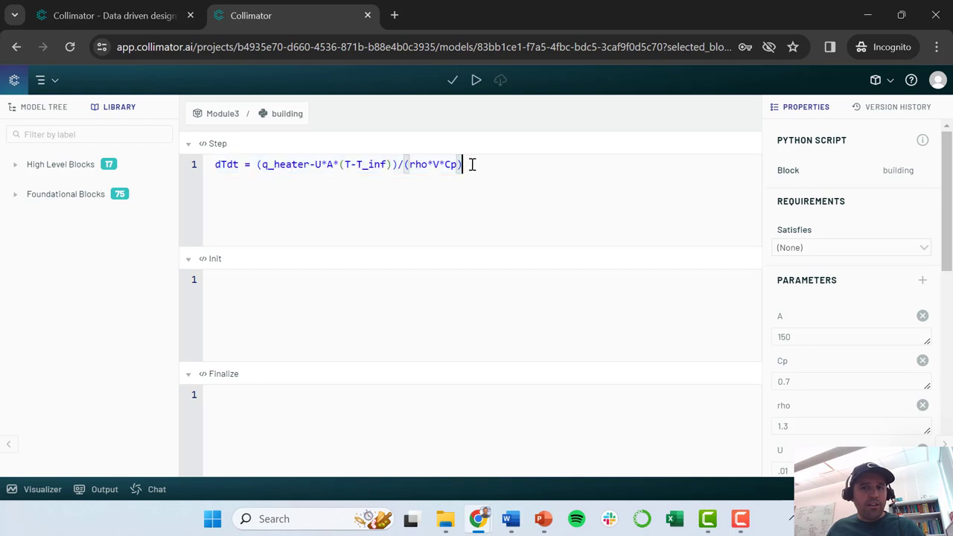
click(216, 164)
Highlight dTdt, the q_heater term and the U*A*(T-T_inf) heat-loss term in the Step equation.
double_click(228, 164)
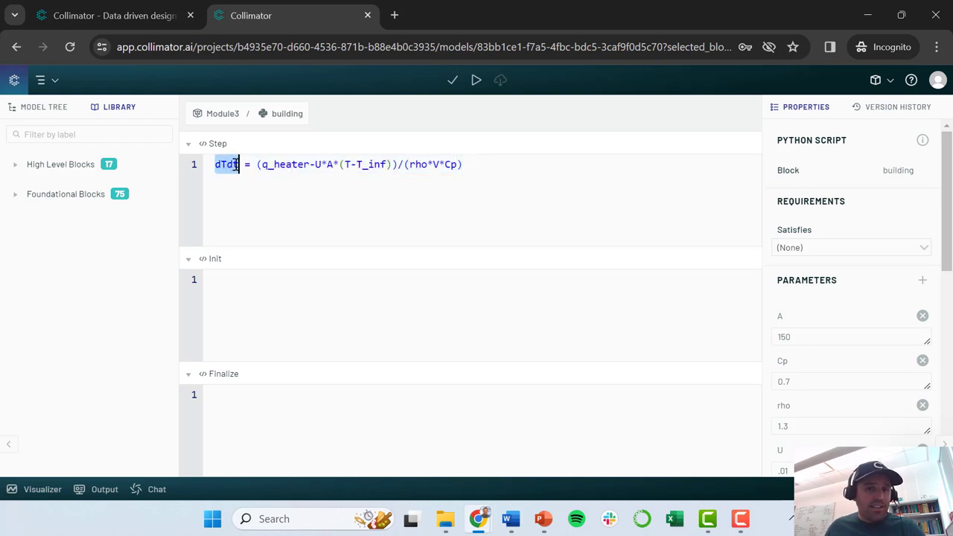
click(255, 164)
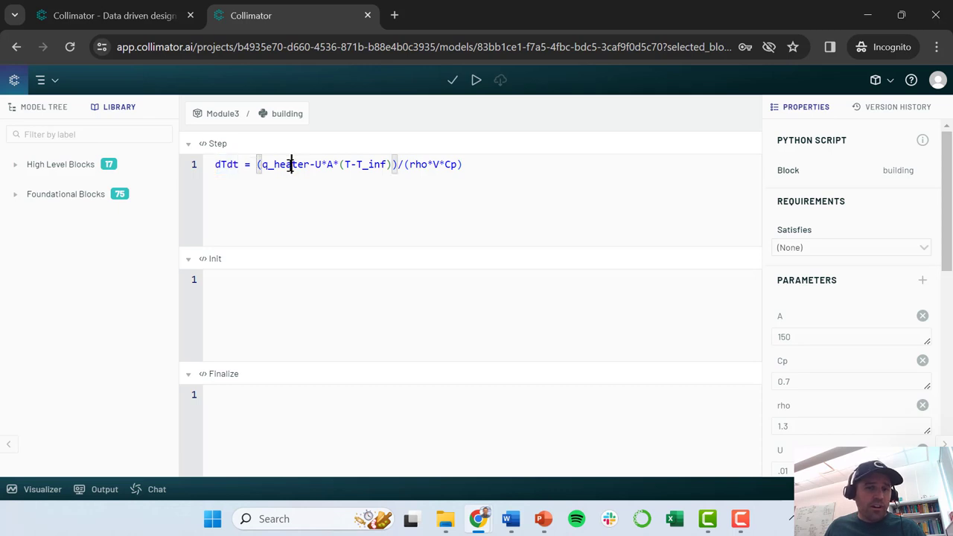
double_click(290, 165)
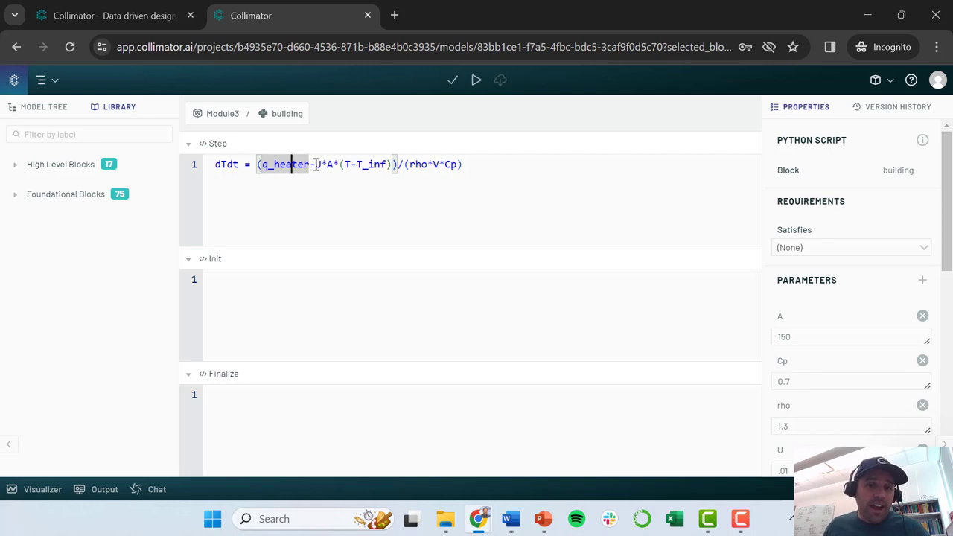
drag(315, 165, 391, 164)
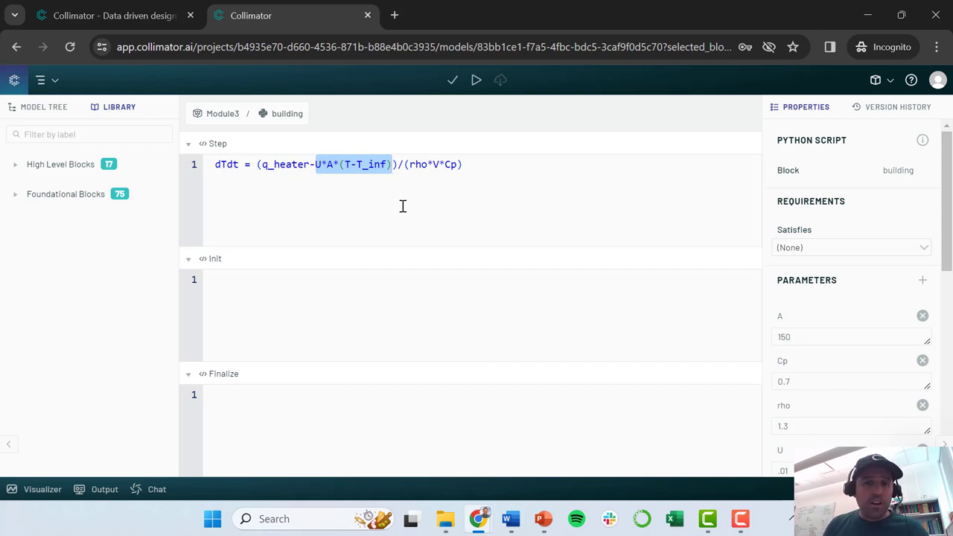
Go back from the code to the Module3 diagram and select the library's label filter box.
click(223, 113)
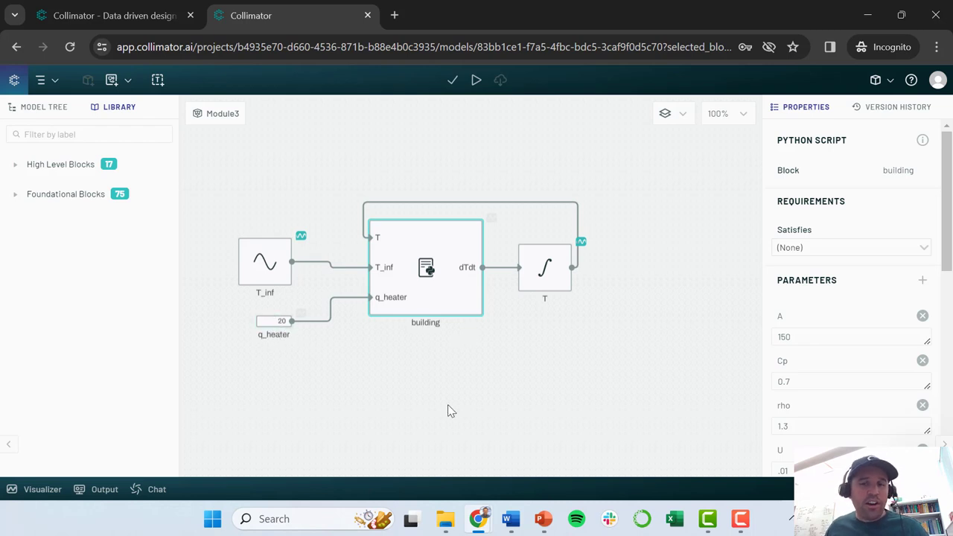
click(45, 135)
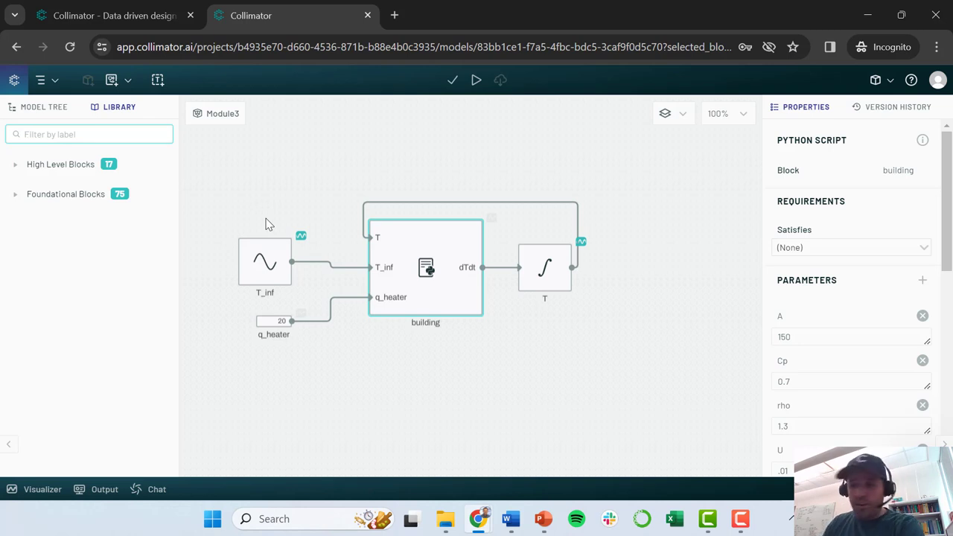
Add a Python Script block found by searching 'python', name it TempControl, and position it.
text(python)
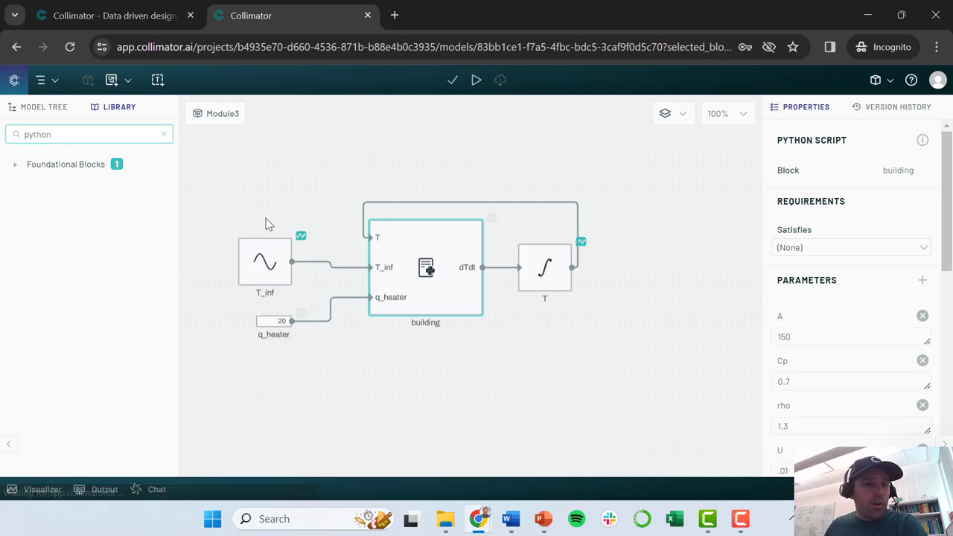
click(15, 165)
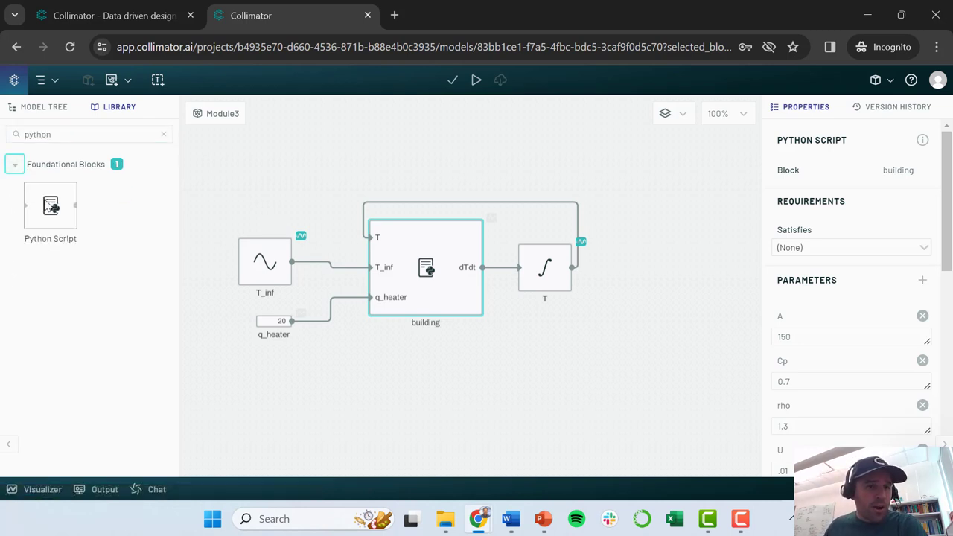
drag(50, 206, 658, 321)
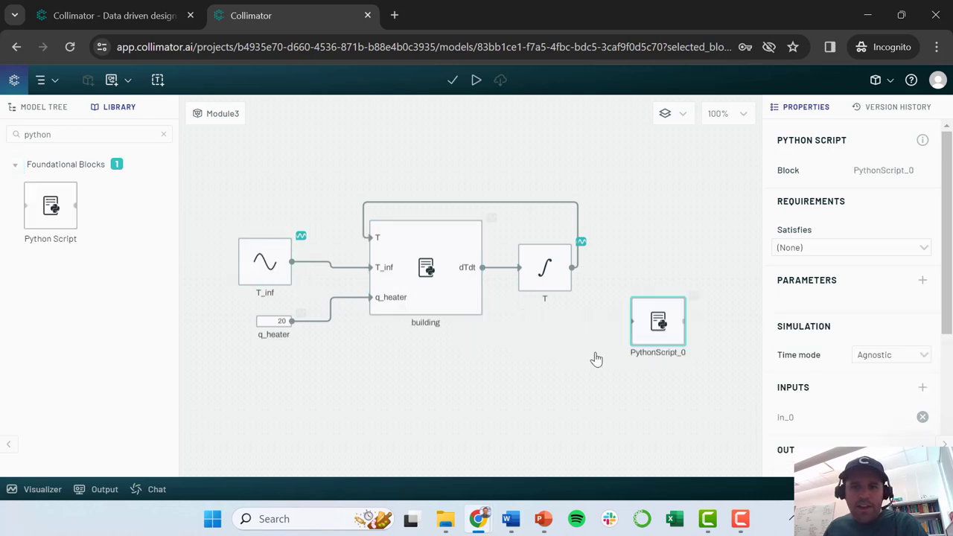
click(892, 173)
text(TempContr)
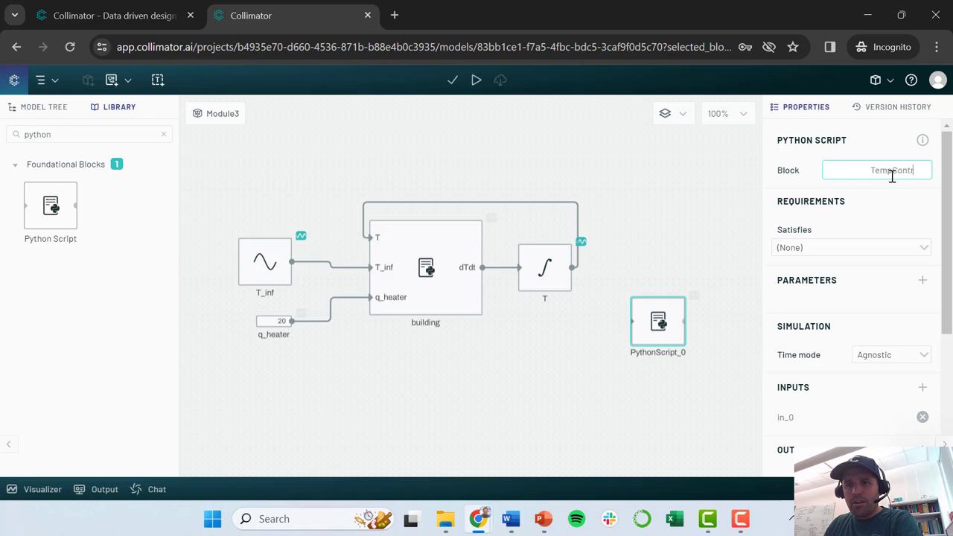
text(ol)
key(Return)
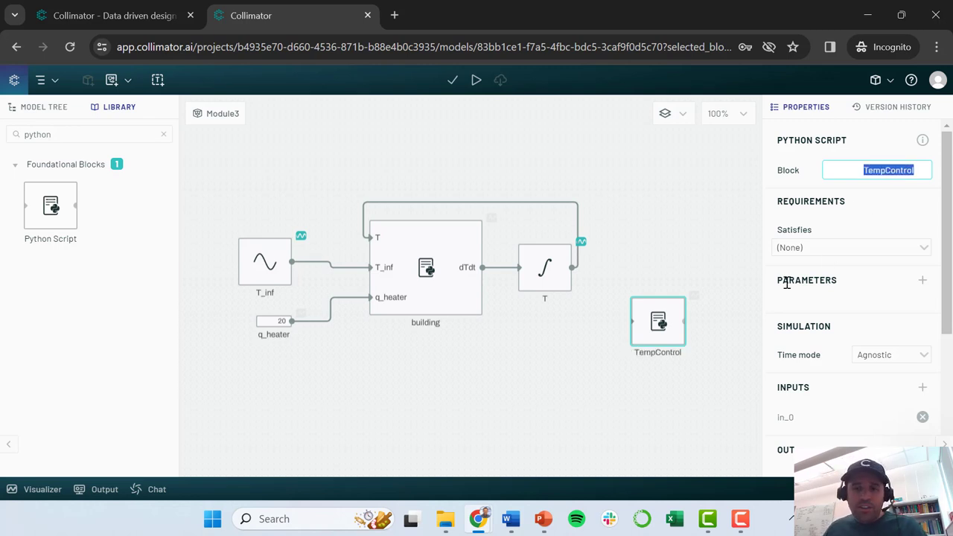
drag(666, 315, 697, 339)
drag(639, 313, 633, 330)
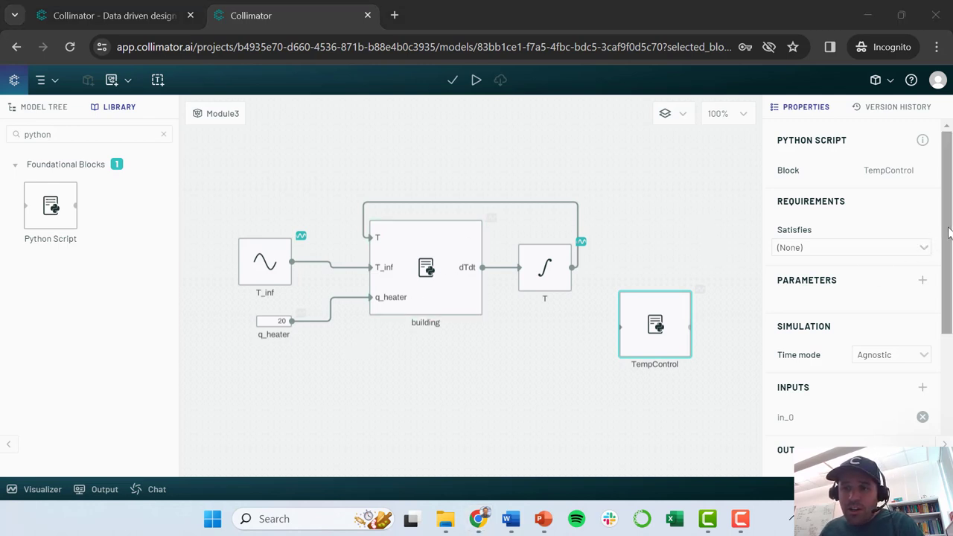
Rename TempControl's first input to T and add a second input named T_SP.
drag(949, 235, 951, 311)
click(794, 279)
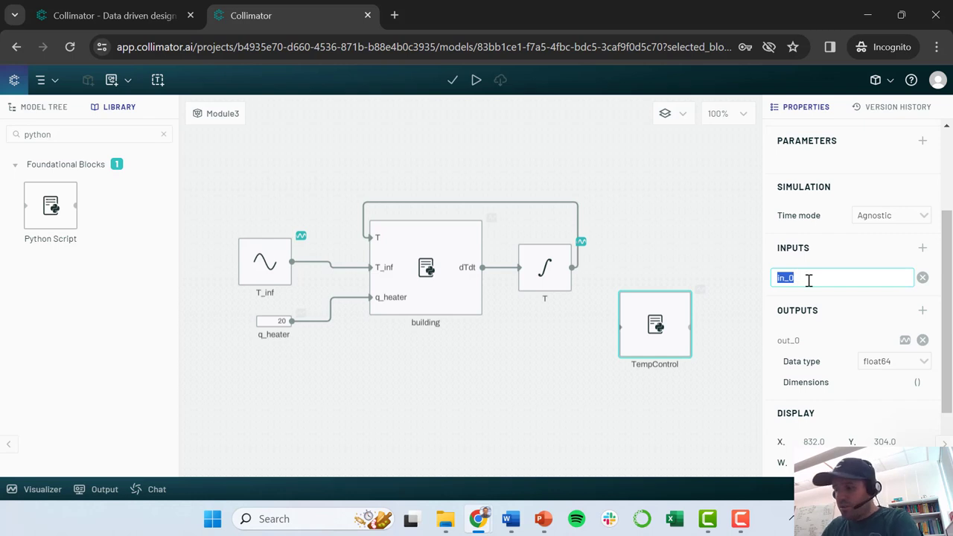
text(T)
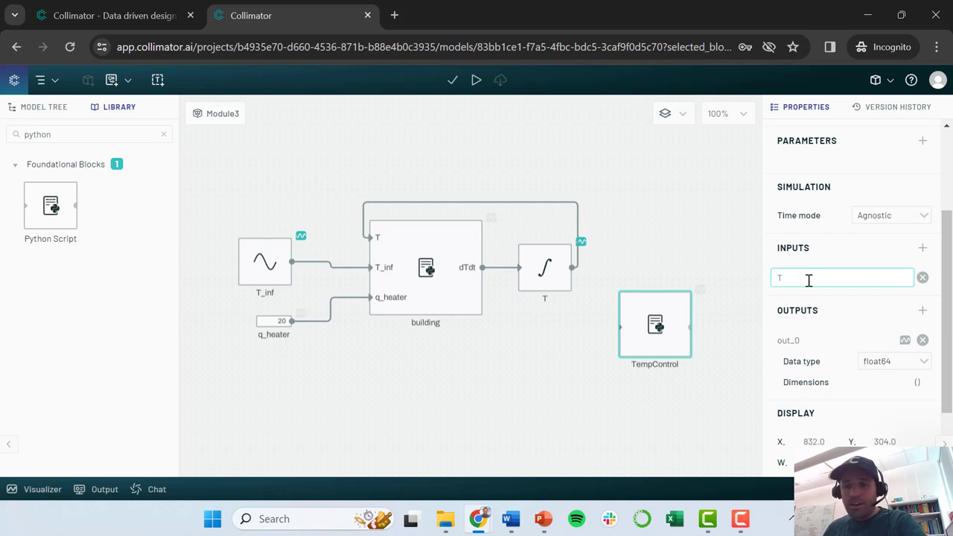
key(Return)
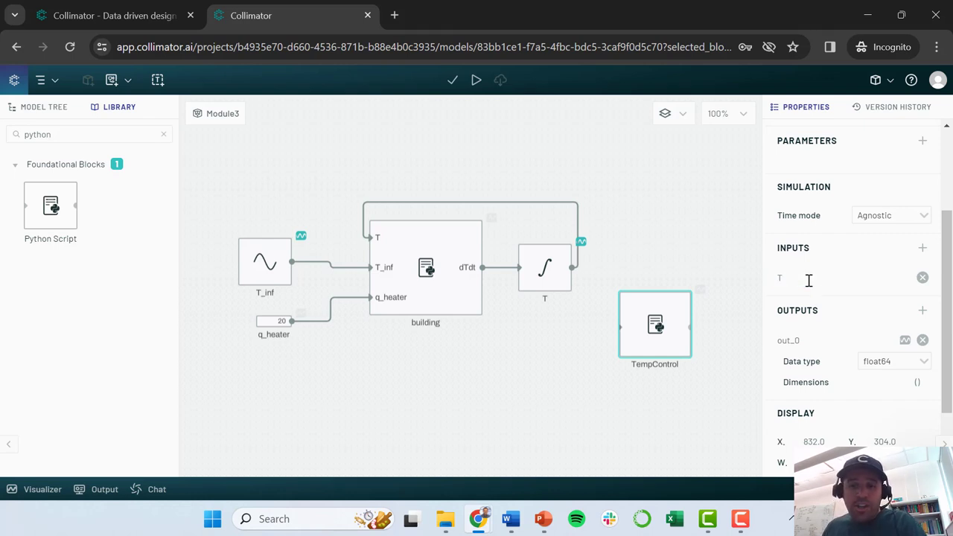
click(923, 248)
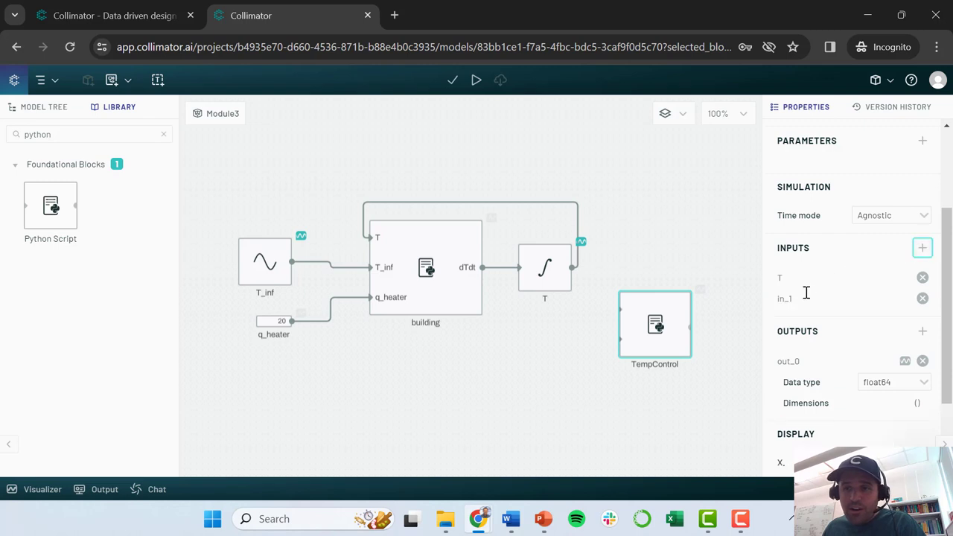
click(804, 296)
text(T_SP)
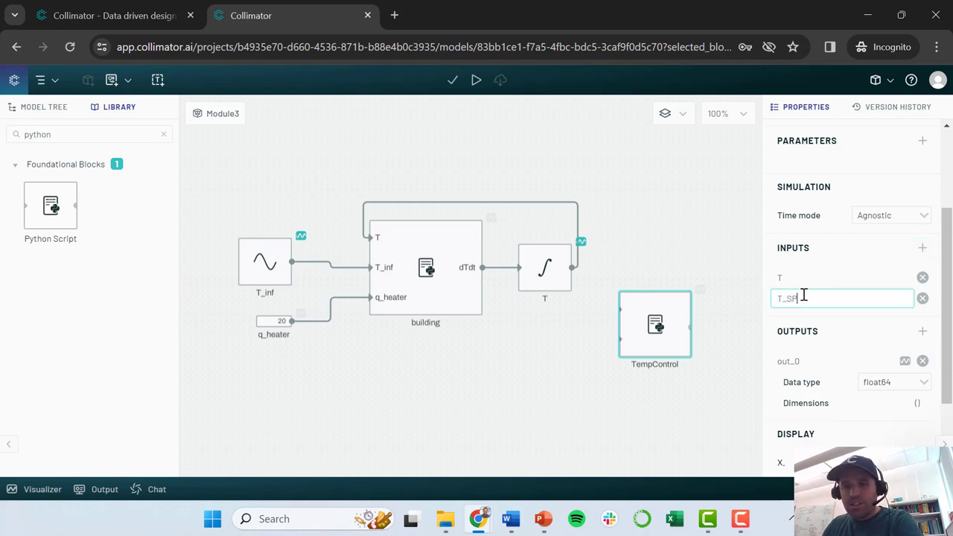
key(Return)
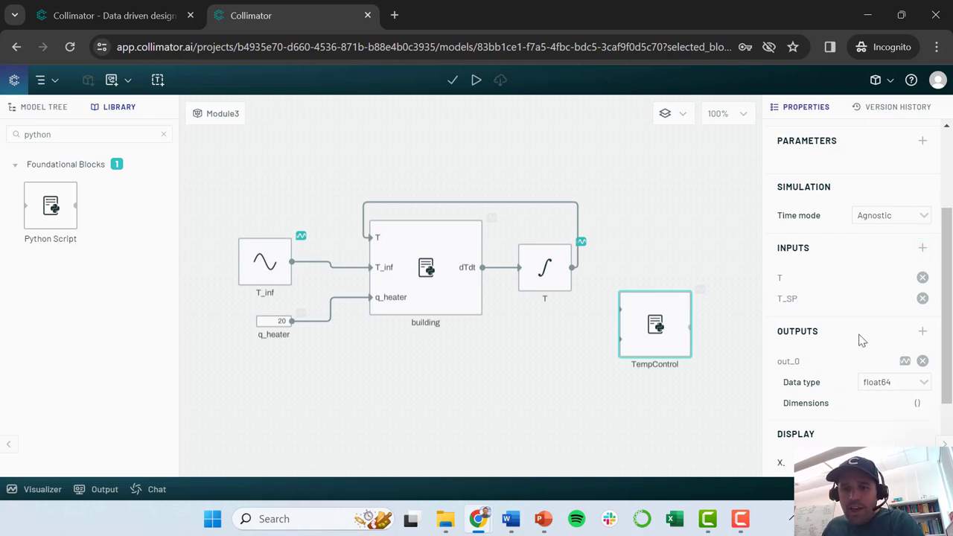
Rename TempControl's output out_0 to q_heater.
scroll(943, 255, down, 1)
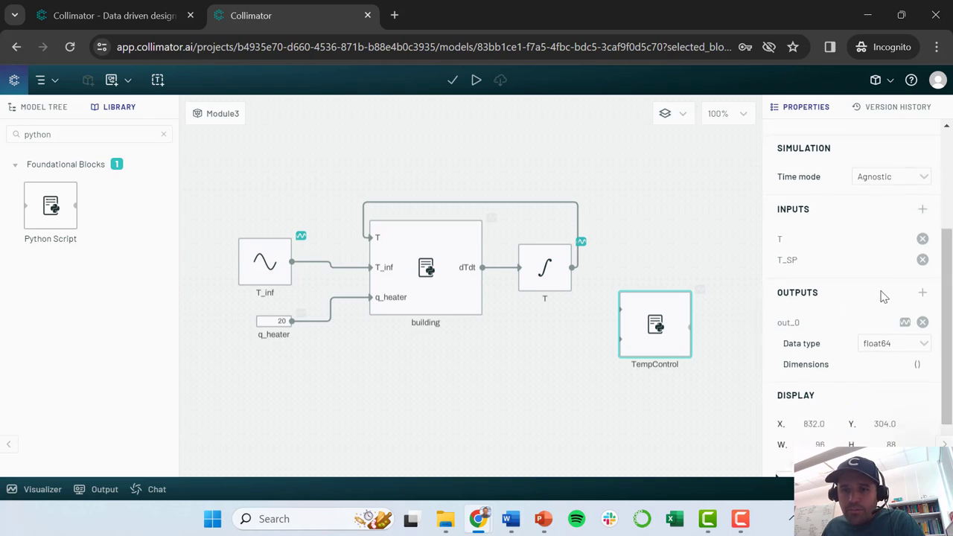
click(803, 323)
text(Q_)
key(BackSpace)
key(BackSpace)
text(q_heater)
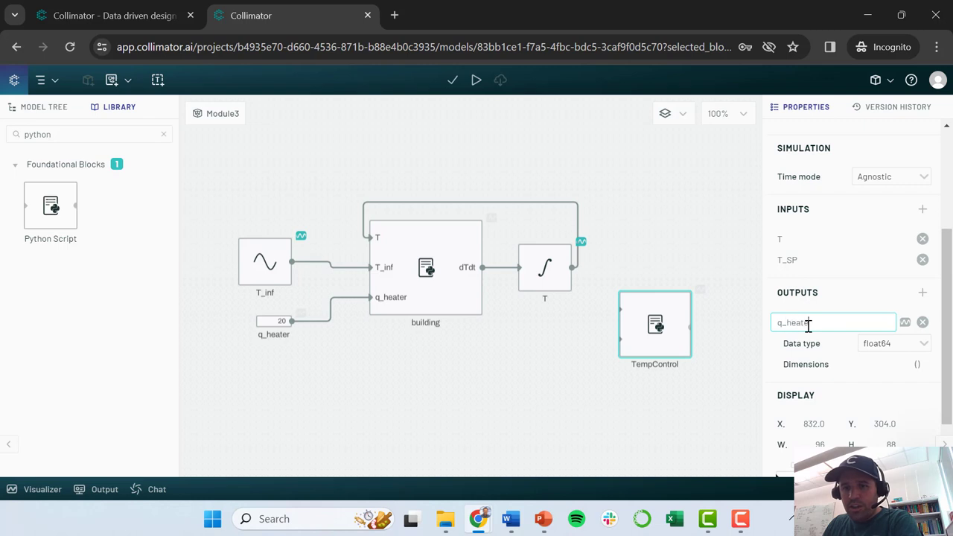
key(Return)
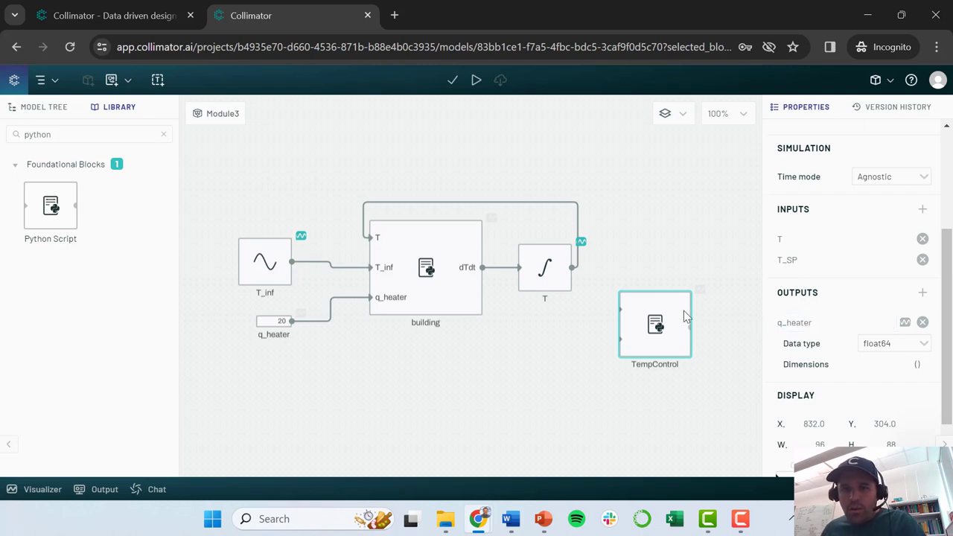
Show TempControl's port labels, widen it, and wire the temperature T feedback into its T input.
right_click(647, 313)
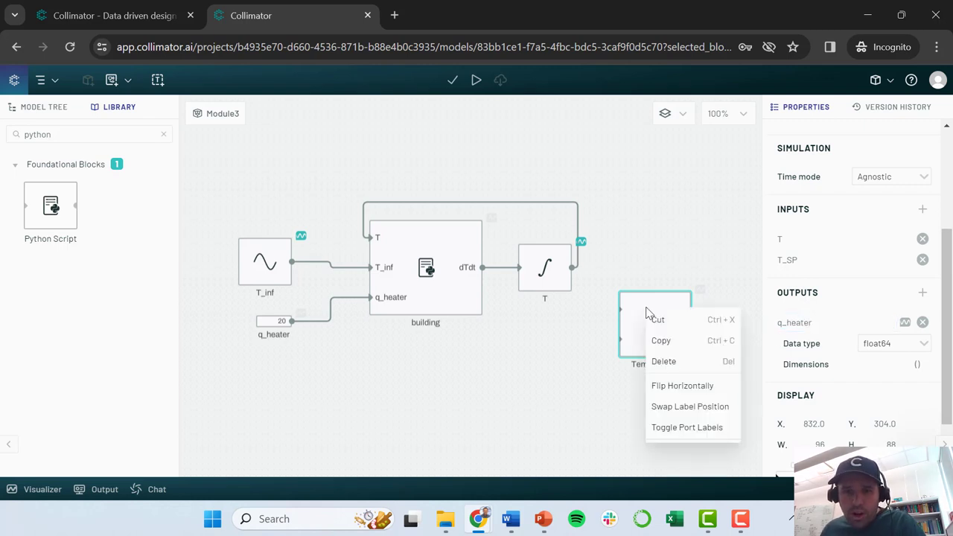
click(675, 428)
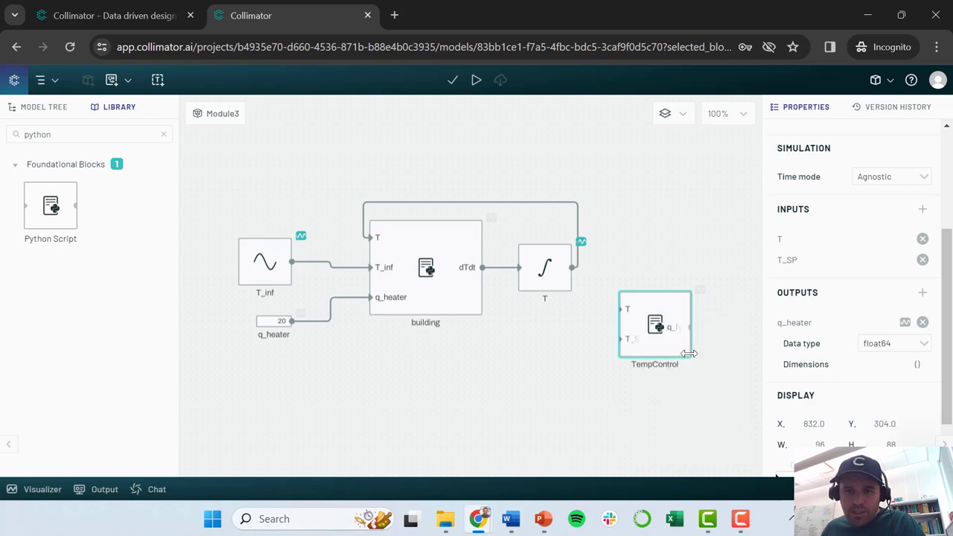
mouse_move(695, 365)
mouse_down()
mouse_move(726, 373)
mouse_move(709, 364)
mouse_up()
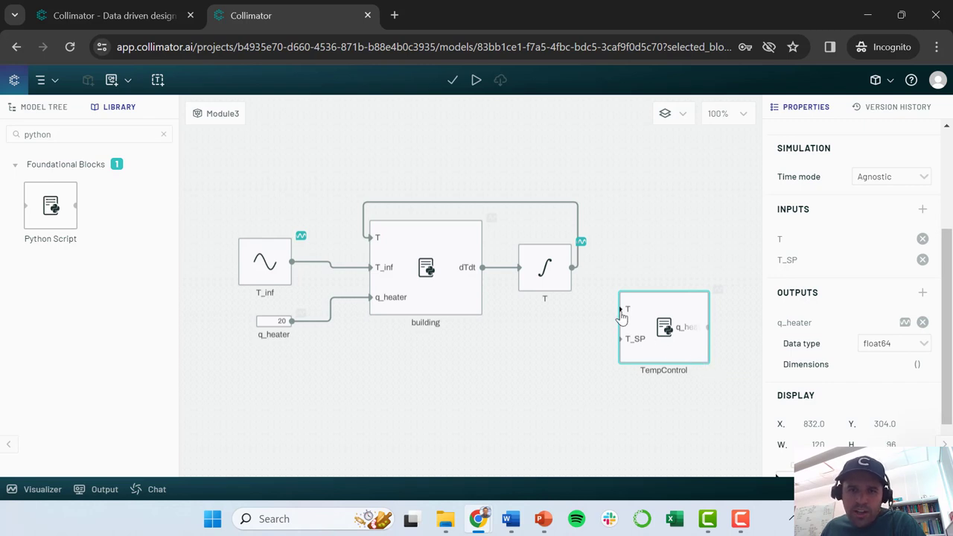
drag(621, 314, 578, 218)
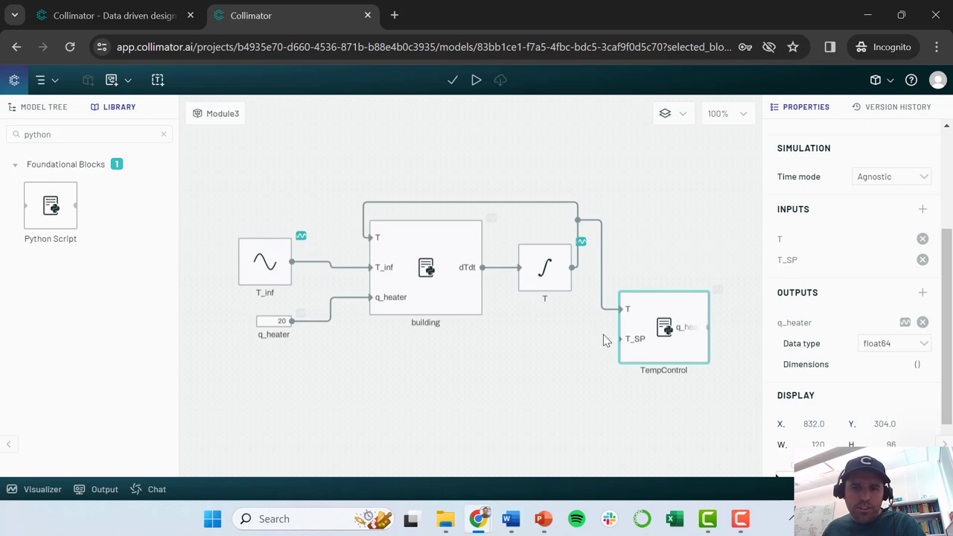
Add a Constant block named T_SP with value 25 feeding TempControl's T_SP input.
double_click(45, 135)
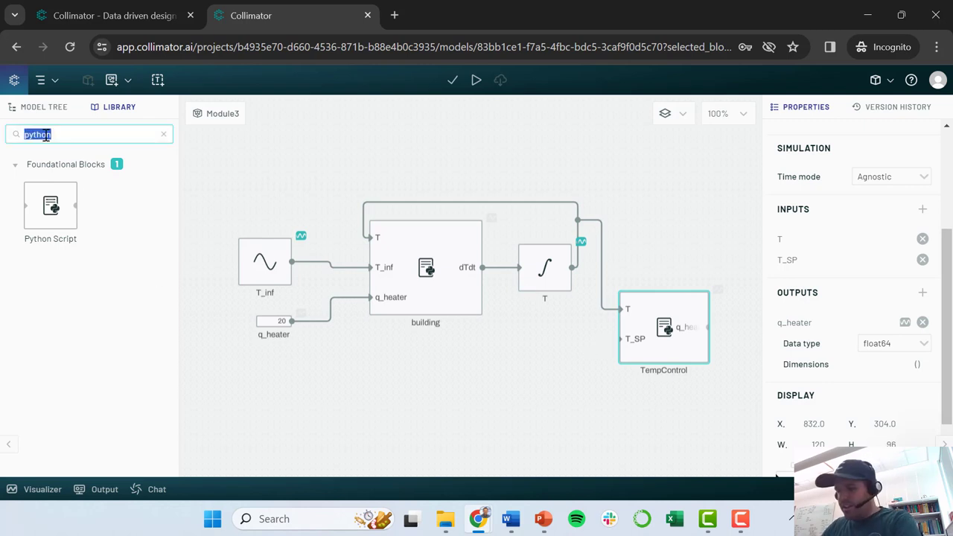
text(constant)
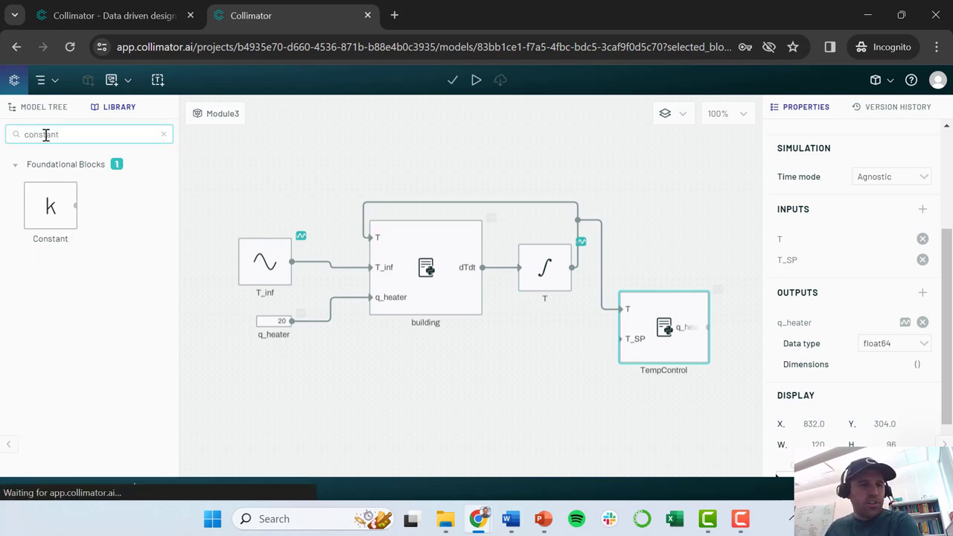
drag(50, 206, 621, 339)
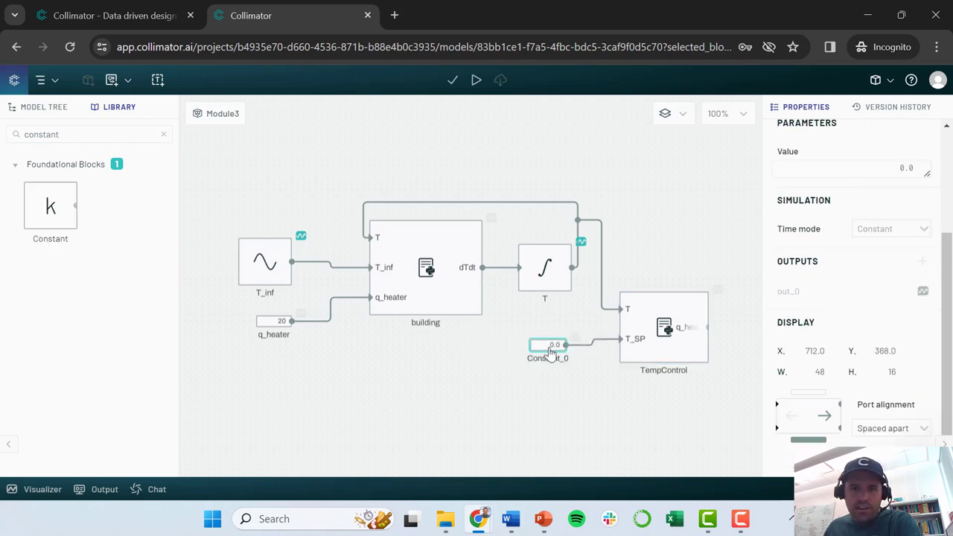
scroll(948, 261, up, 3)
double_click(890, 170)
text(T_SP)
key(Return)
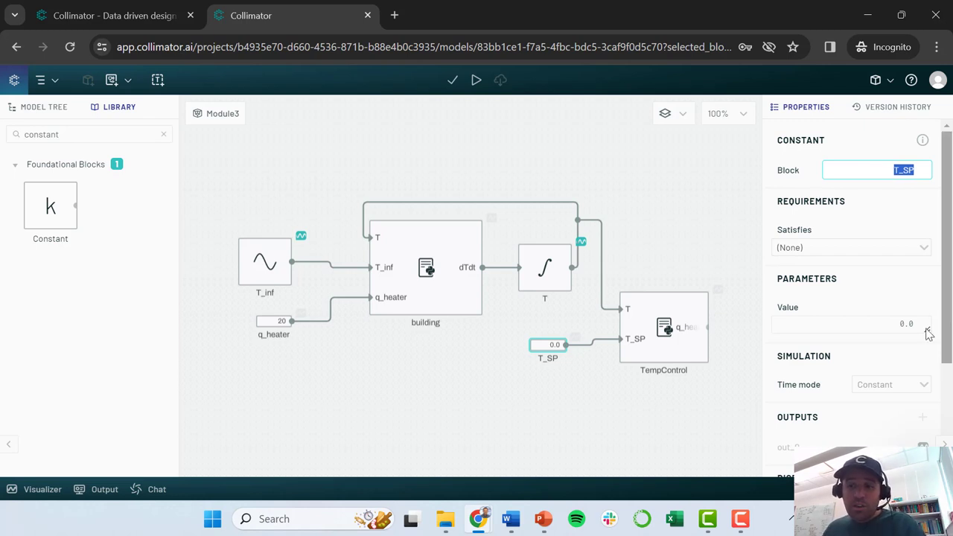
click(881, 320)
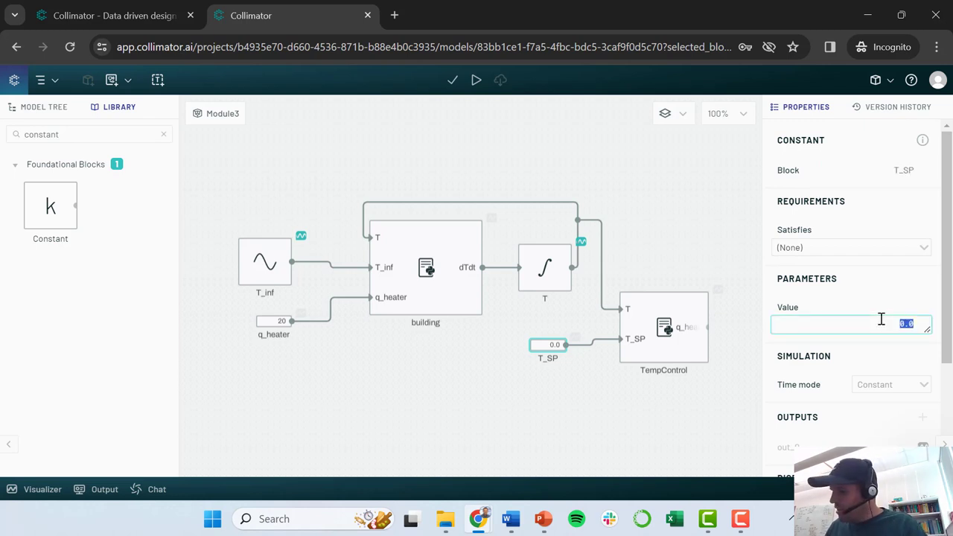
text(25)
key(Return)
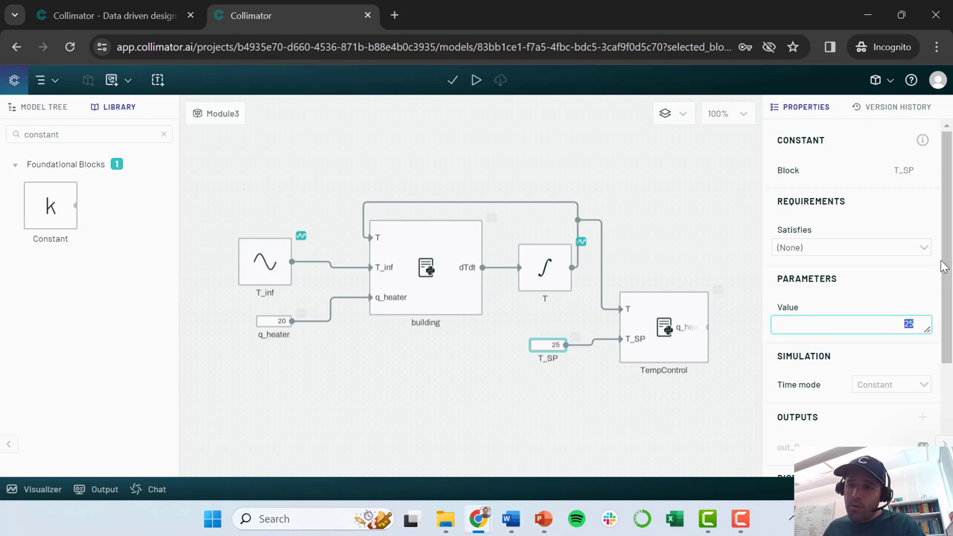
scroll(897, 297, down, 2)
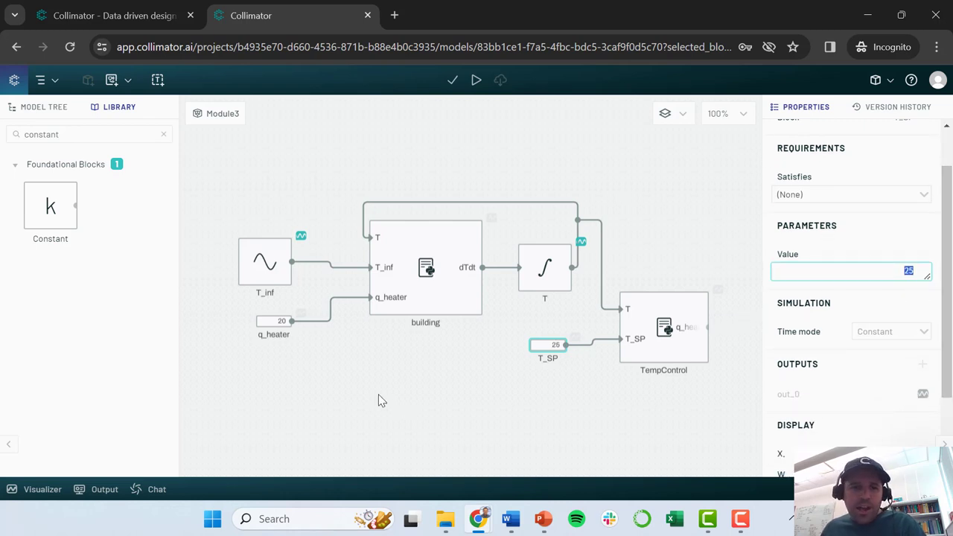
Delete the fixed 20 q_heater constant and wire TempControl's output to the building's q_heater input, routed below.
click(267, 324)
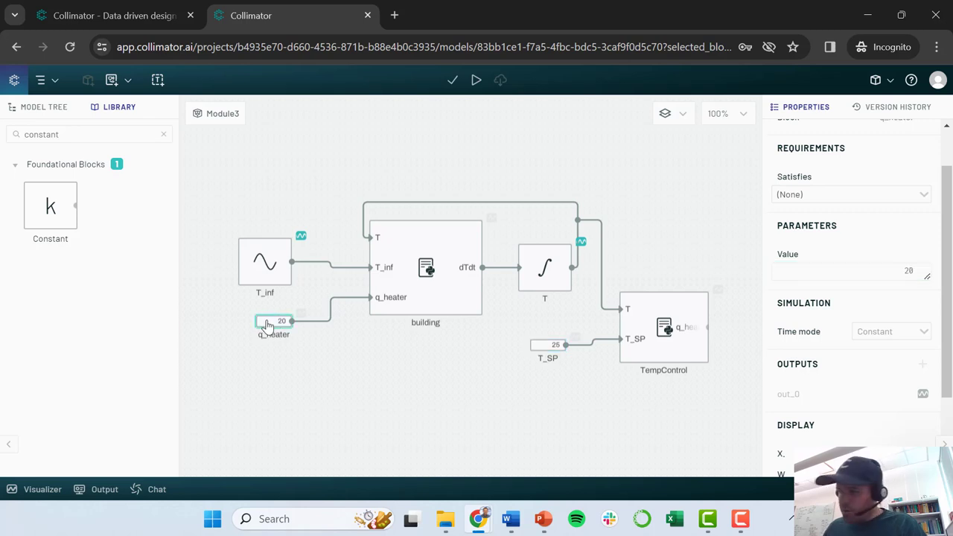
key(Delete)
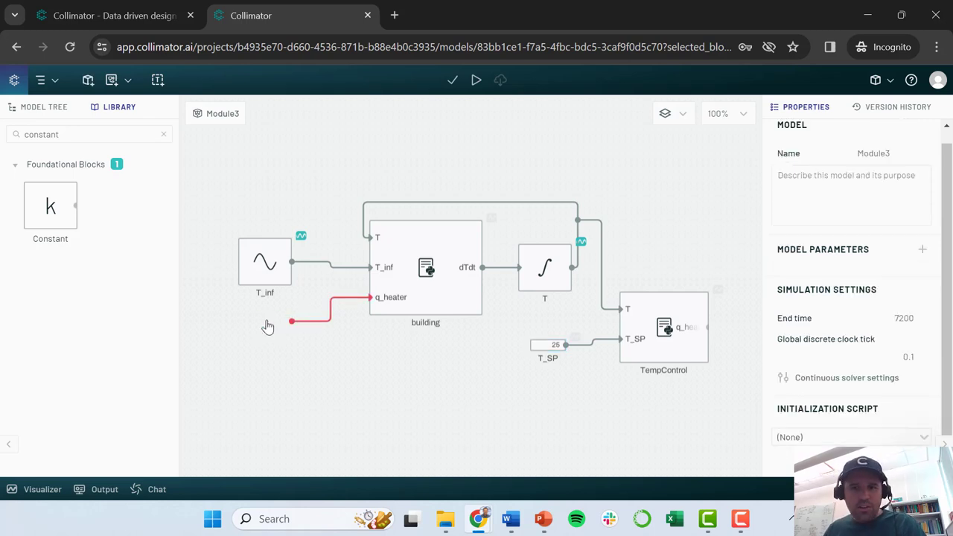
drag(709, 327, 294, 323)
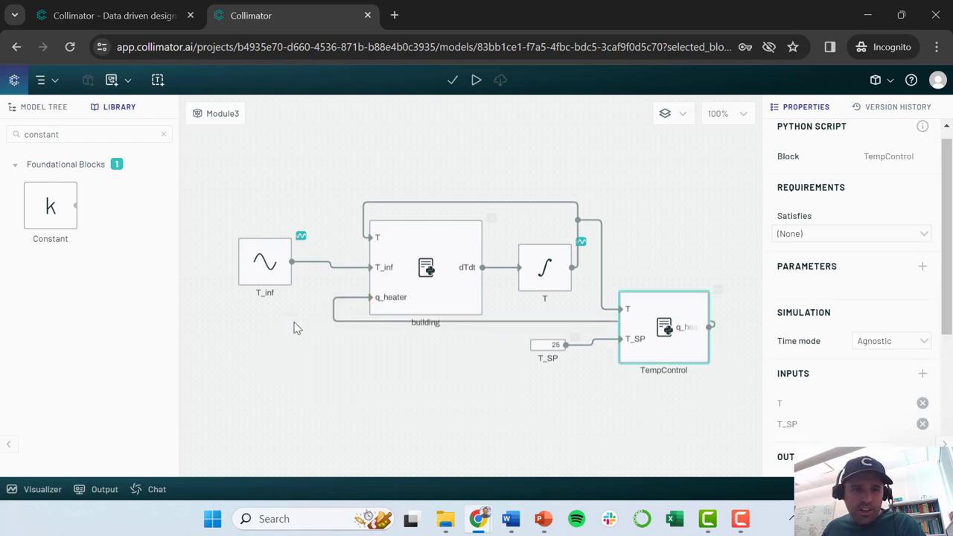
click(503, 323)
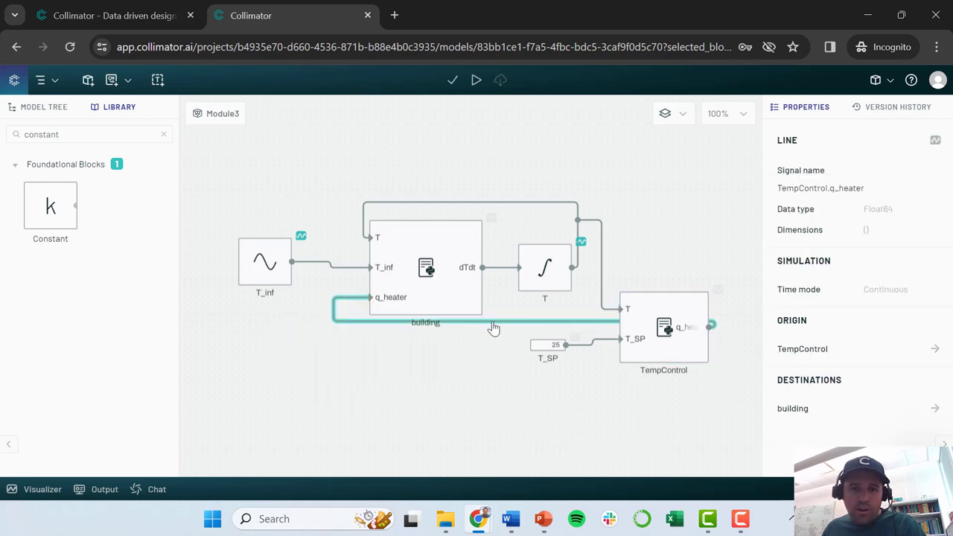
drag(493, 328, 501, 408)
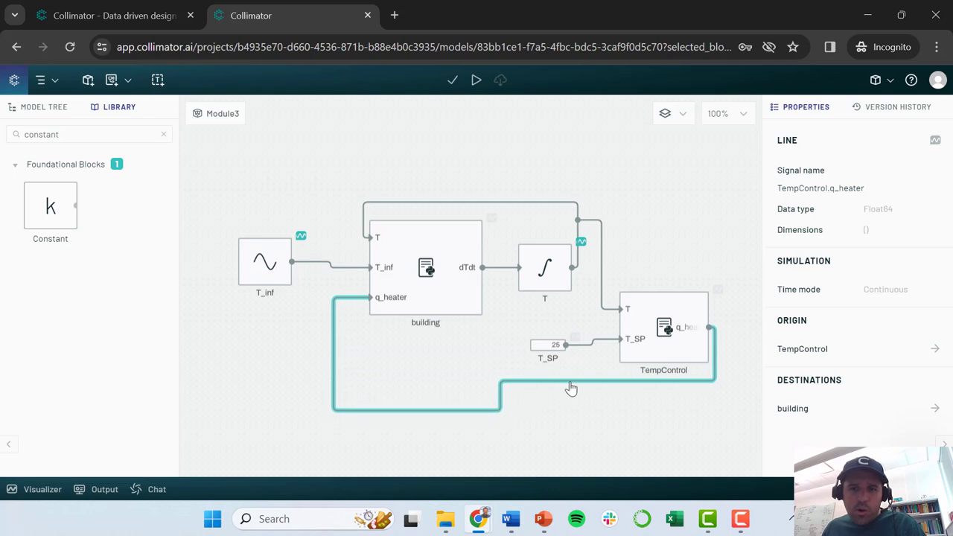
drag(570, 388, 727, 413)
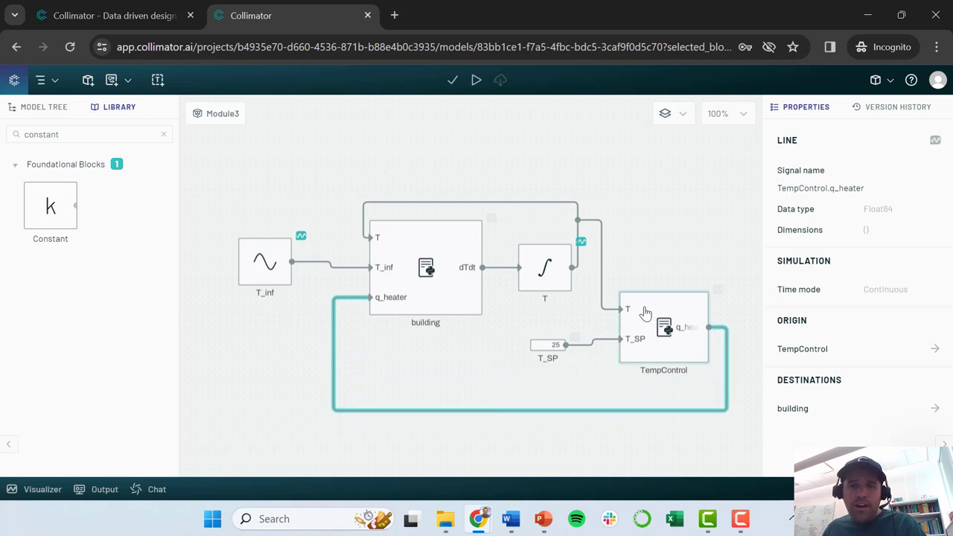
Replace TempControl's Step placeholder with 'if T < T_SP:' setting q_heater = 40.
double_click(645, 313)
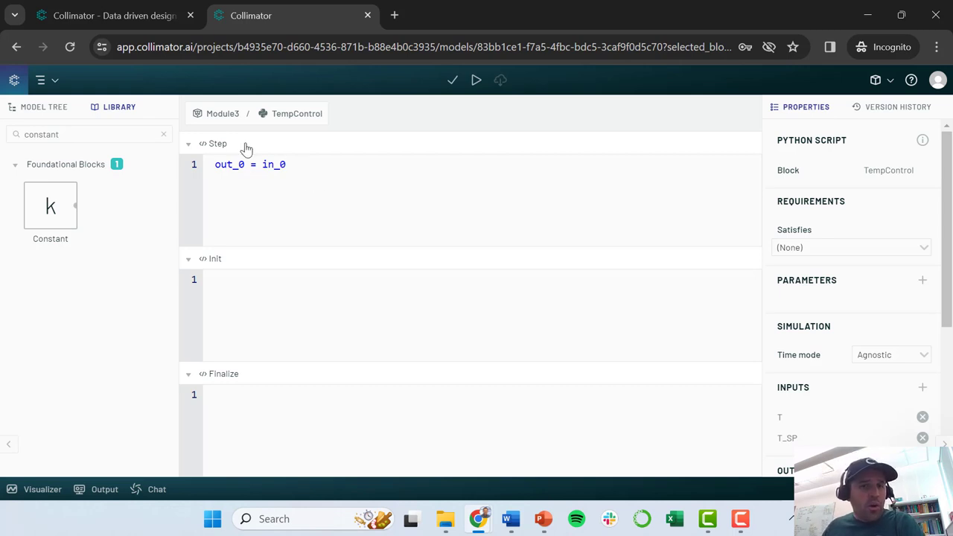
triple_click(221, 165)
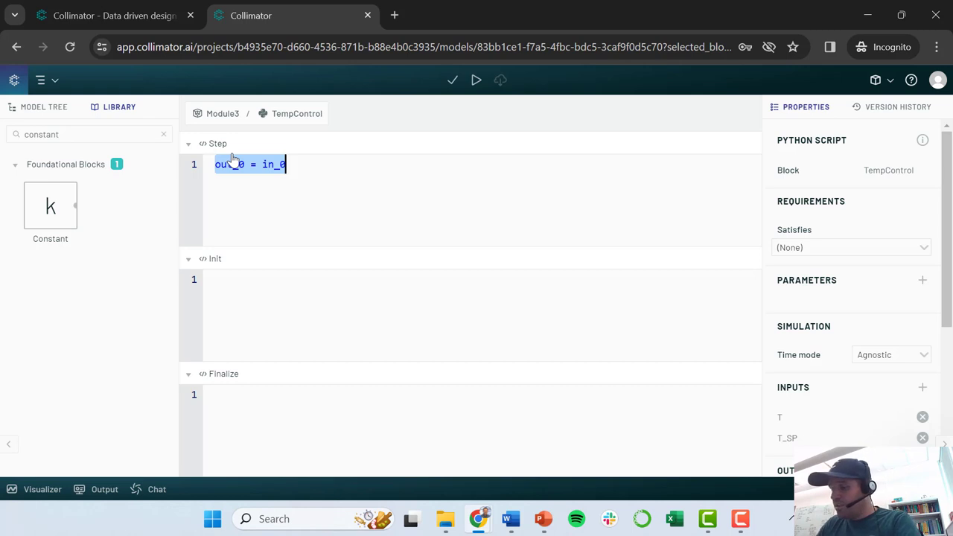
text(if)
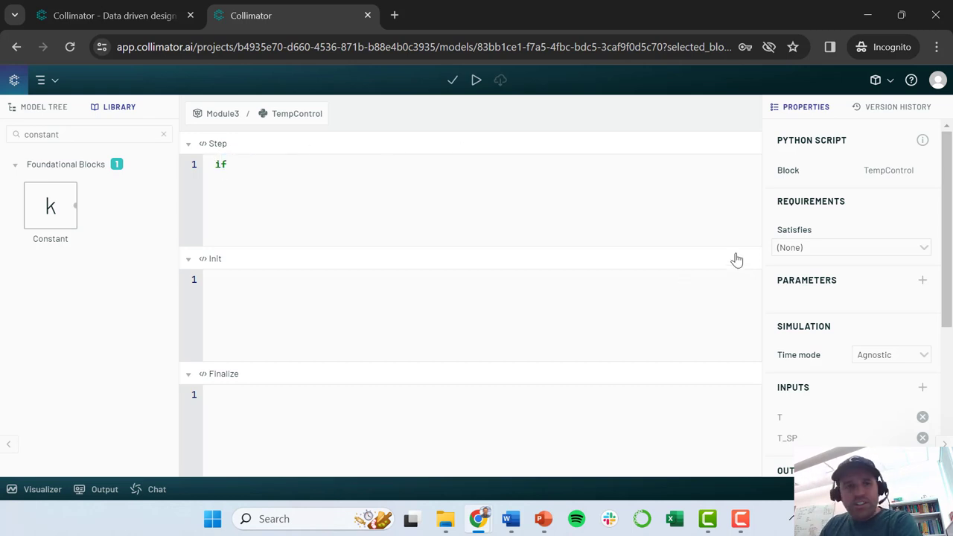
text( T )
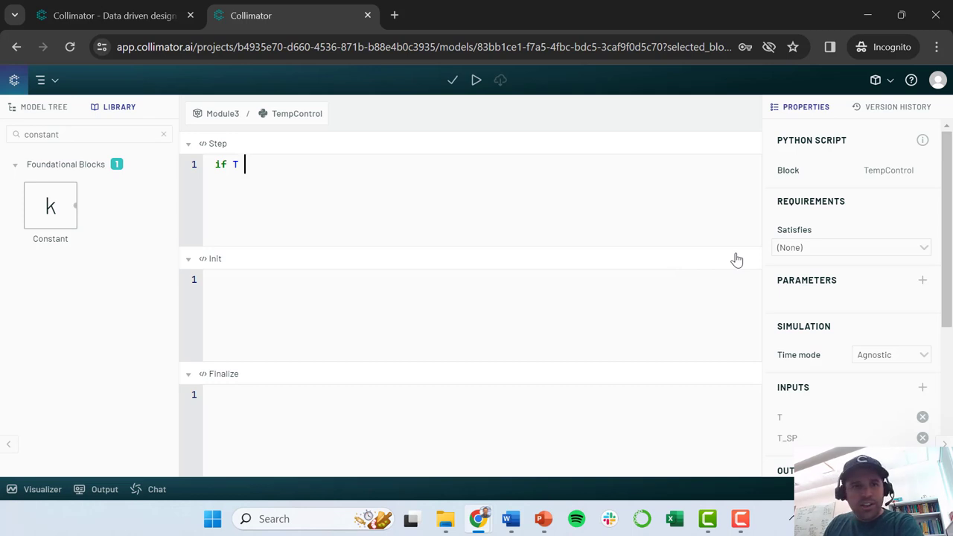
text(< T_SP)
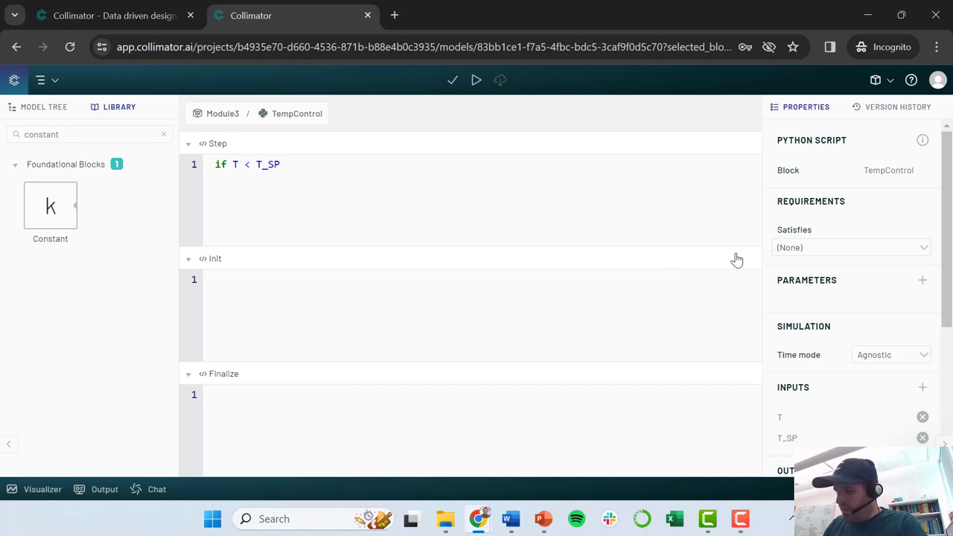
text(:)
key(Return)
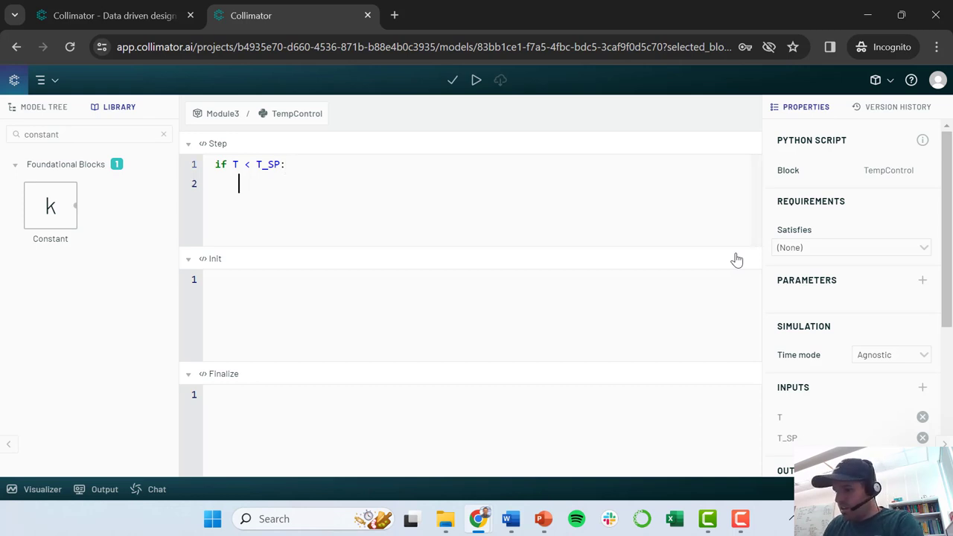
text(q_heater )
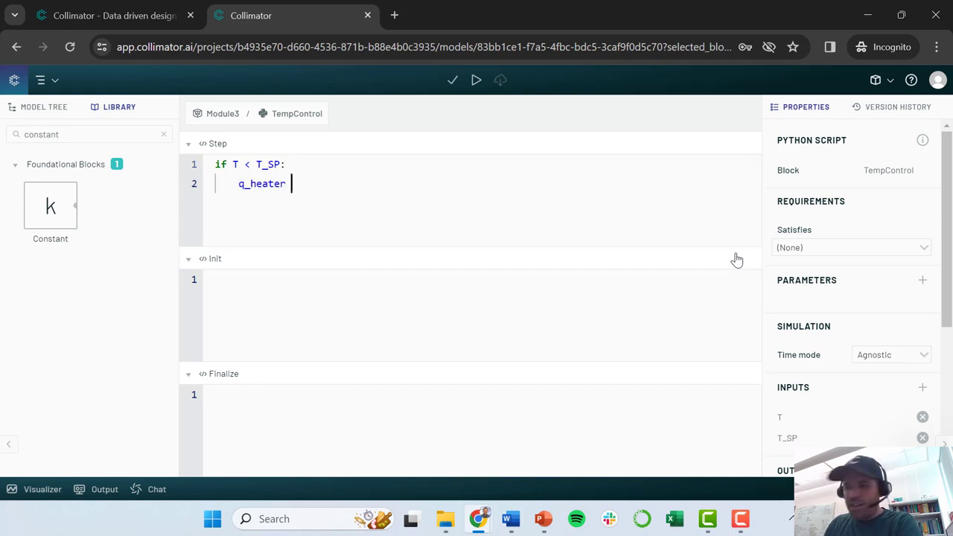
text(=)
key(BackSpace)
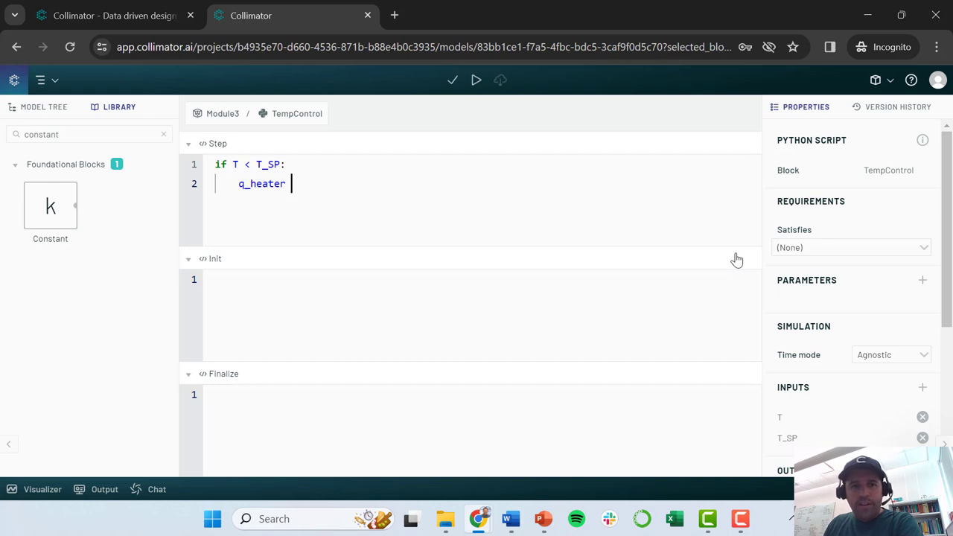
text(= 40)
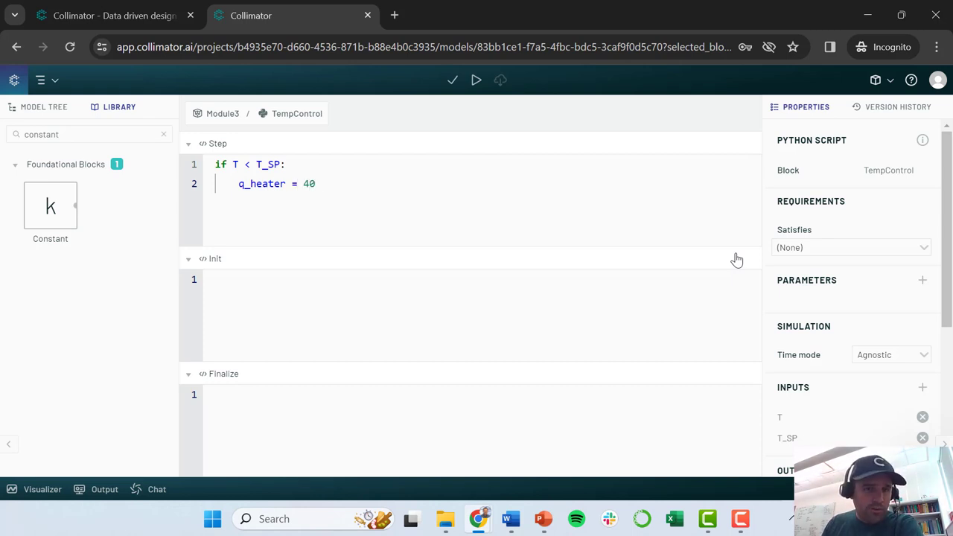
Add an else branch that sets q_heater = 0.
key(BackSpace)
text(else)
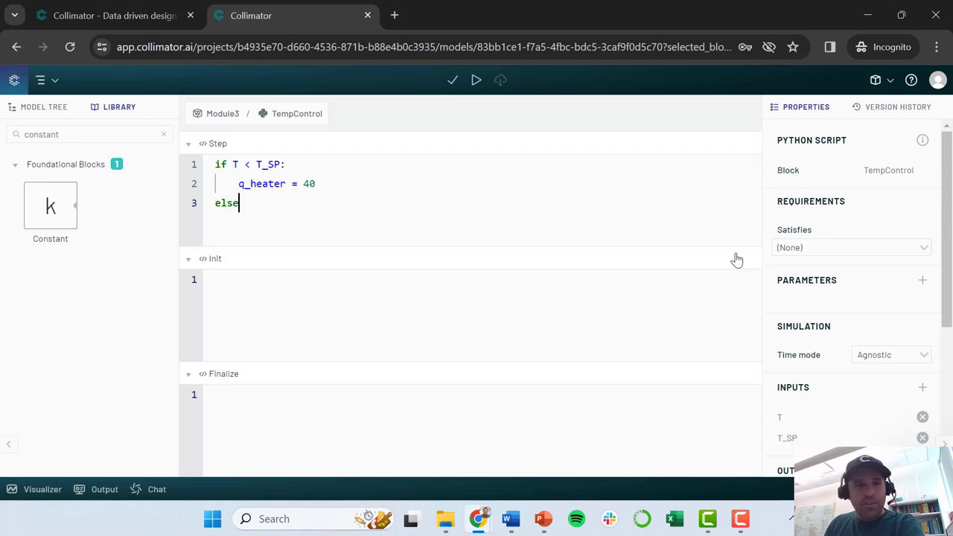
text(:)
key(Return)
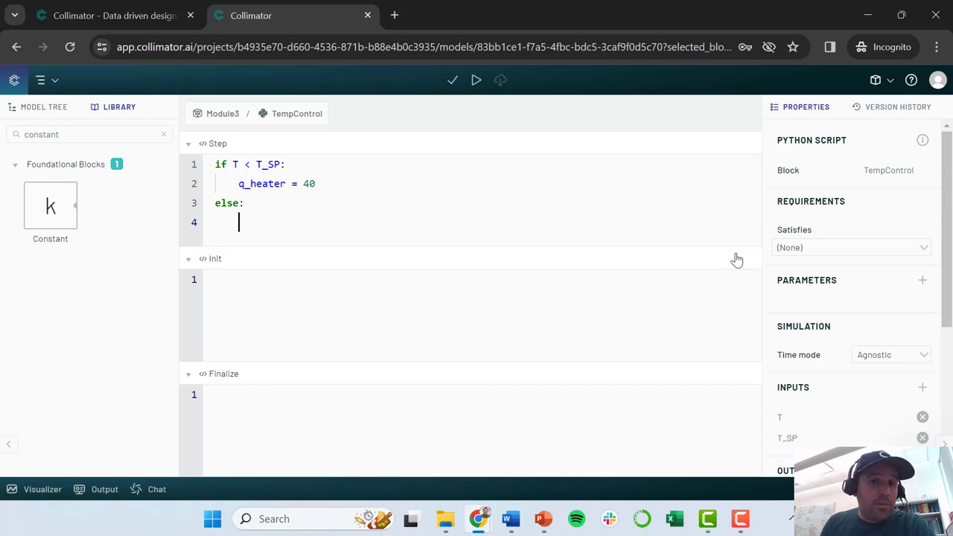
text(q_)
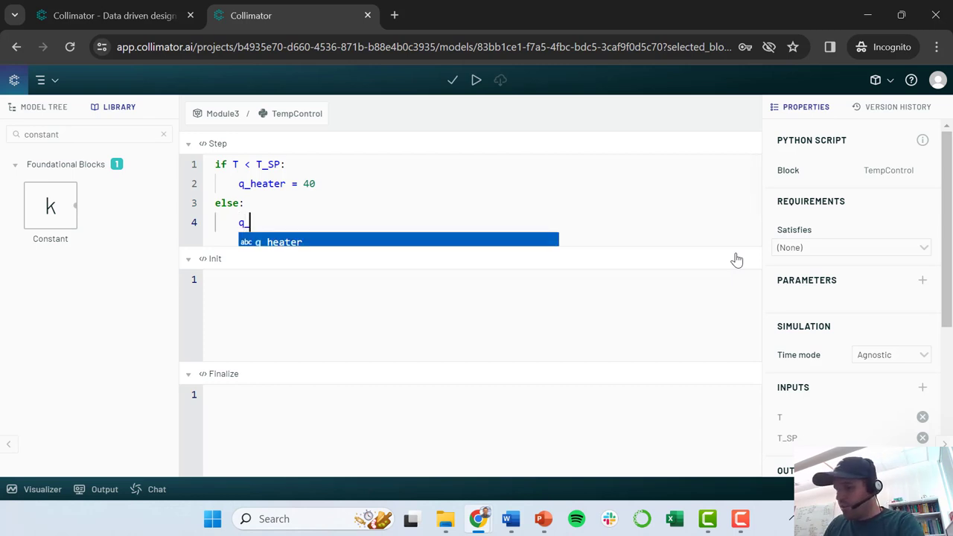
text(heater)
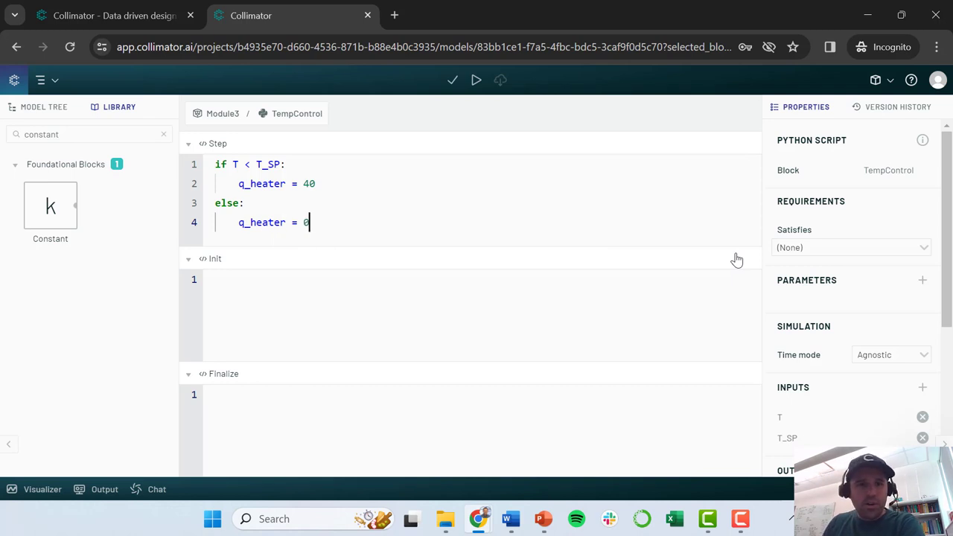
text( = 0)
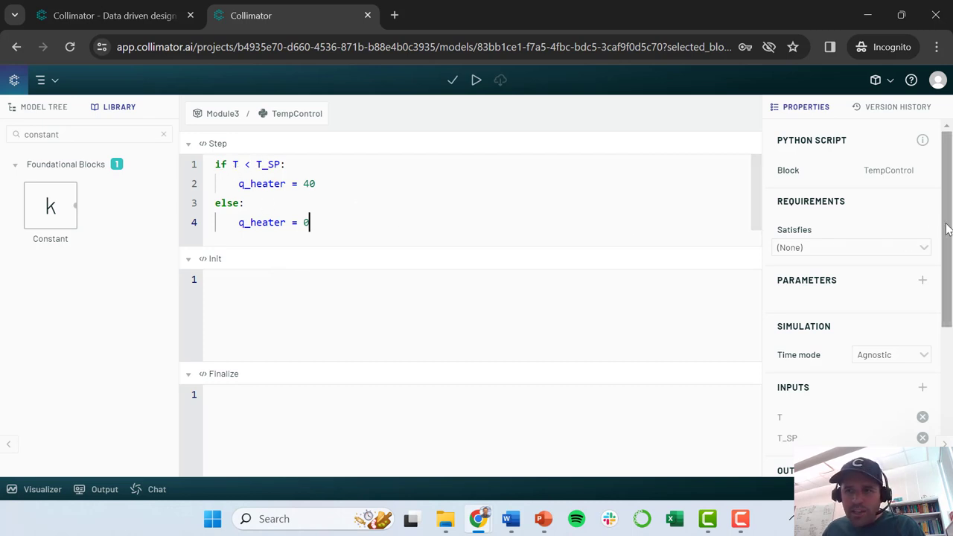
Check TempControl's port names T, T_SP and q_heater, then enable plotting of its q_heater output on Module3.
drag(947, 227, 940, 322)
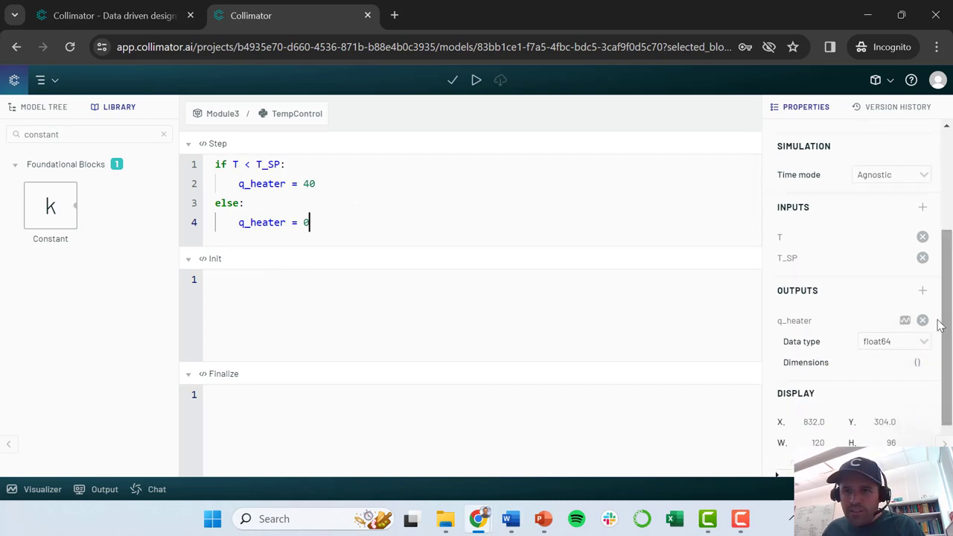
click(794, 237)
click(809, 257)
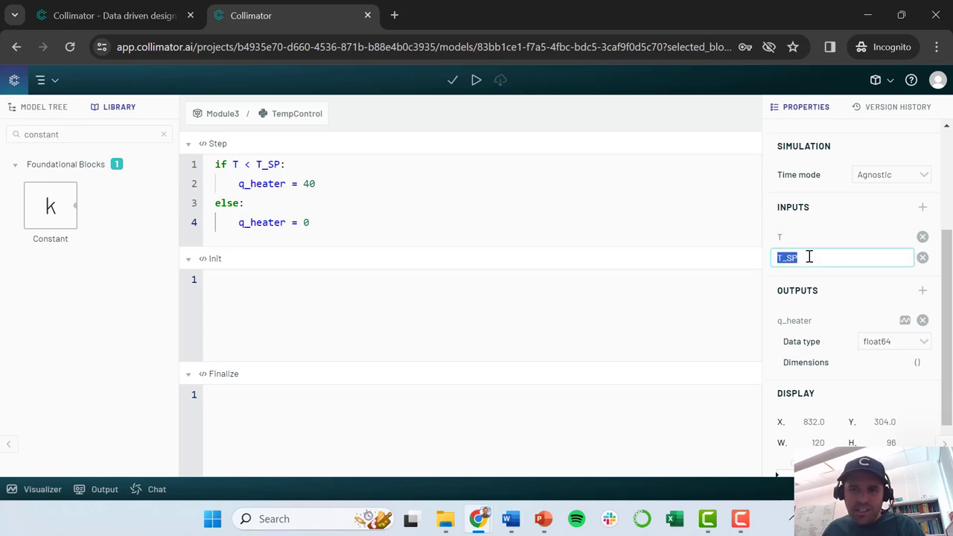
click(839, 321)
click(847, 321)
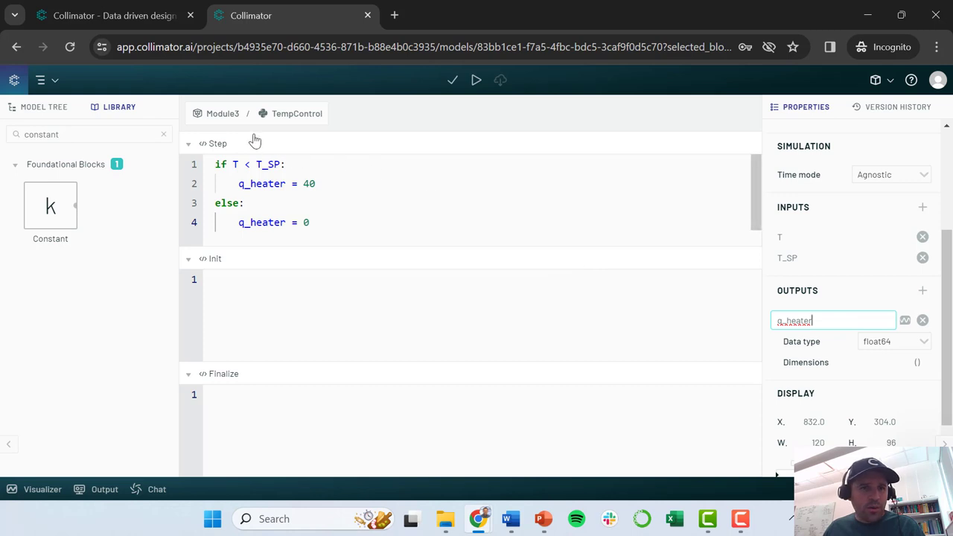
click(220, 113)
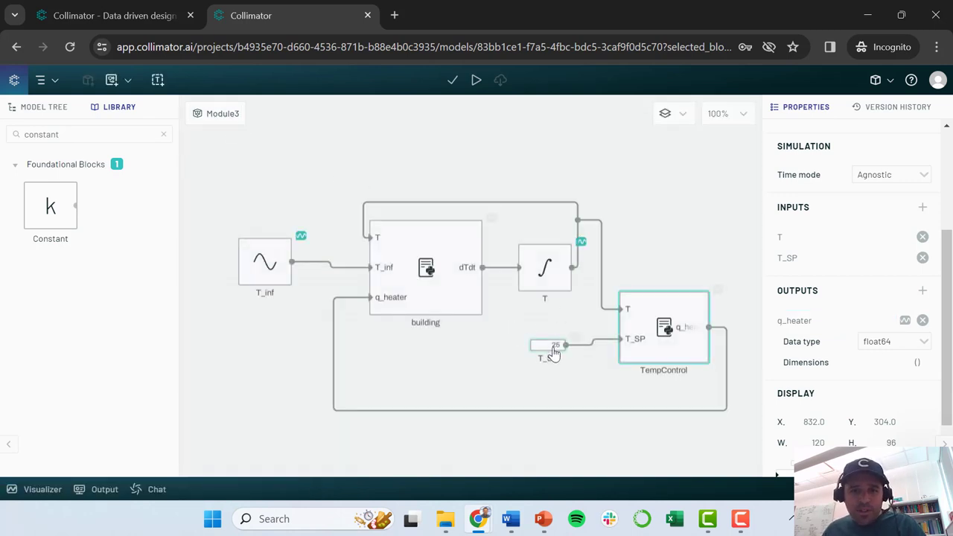
click(717, 288)
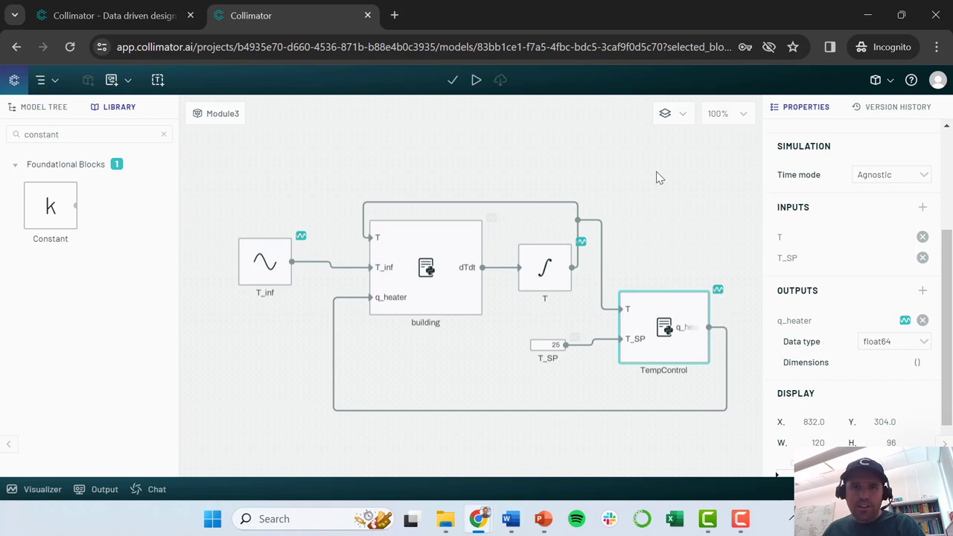
Change the simulation end time from 7200 to 600.
click(657, 208)
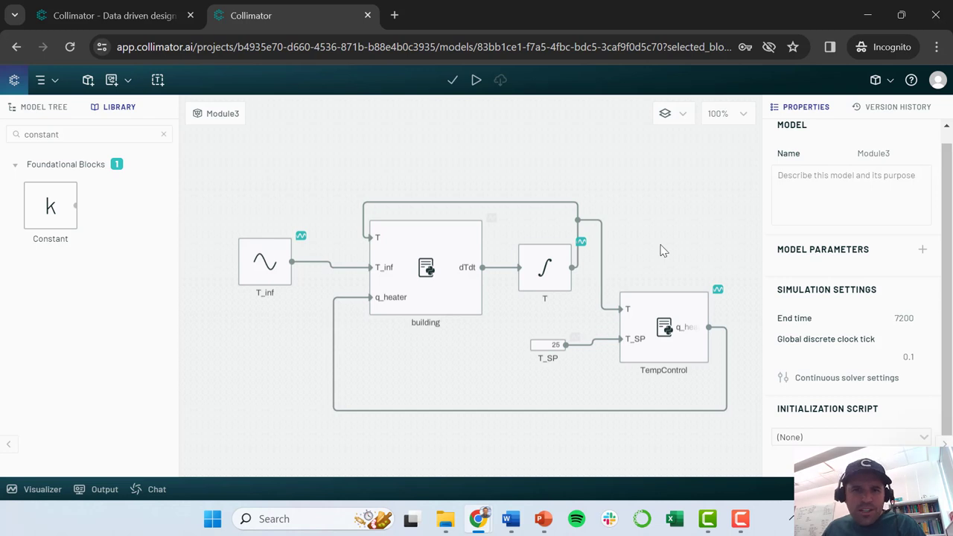
click(889, 322)
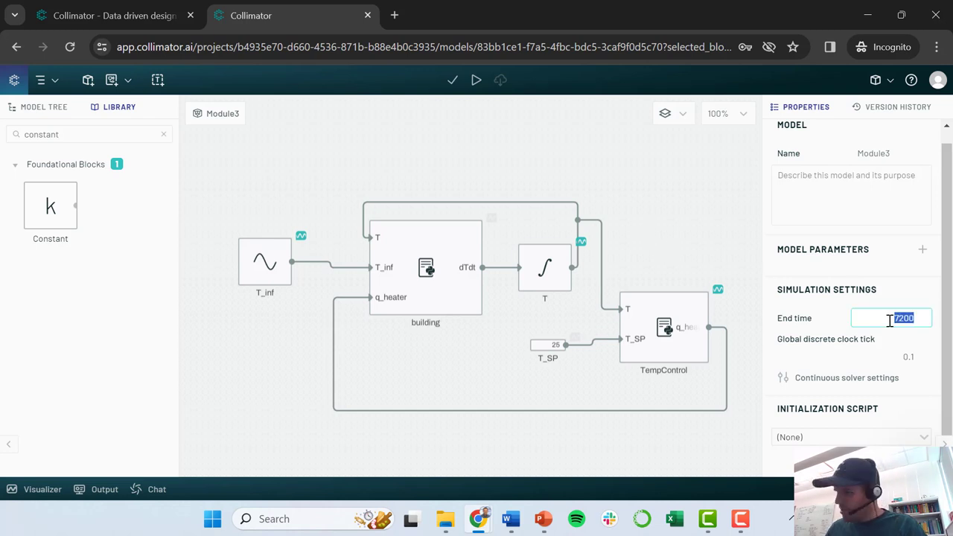
text(6)
double_click(889, 321)
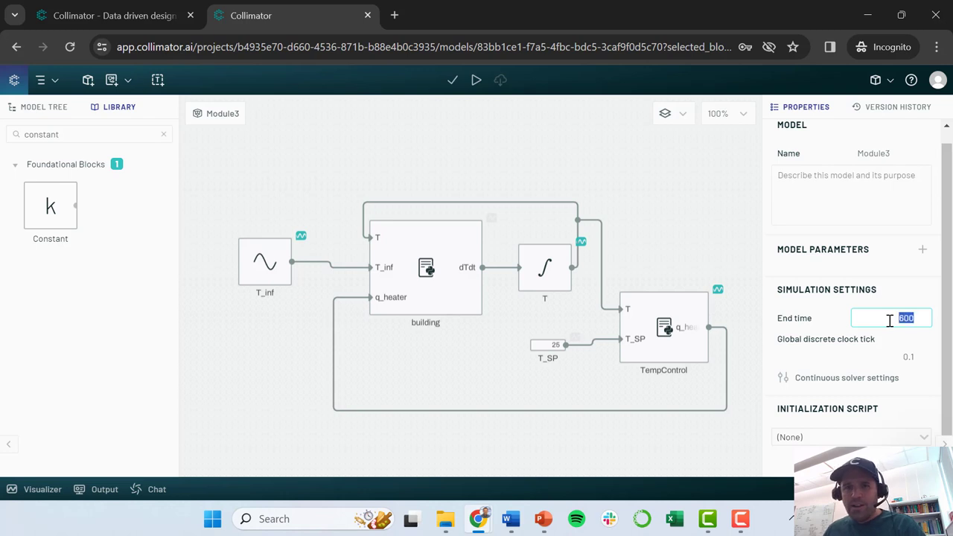
click(636, 227)
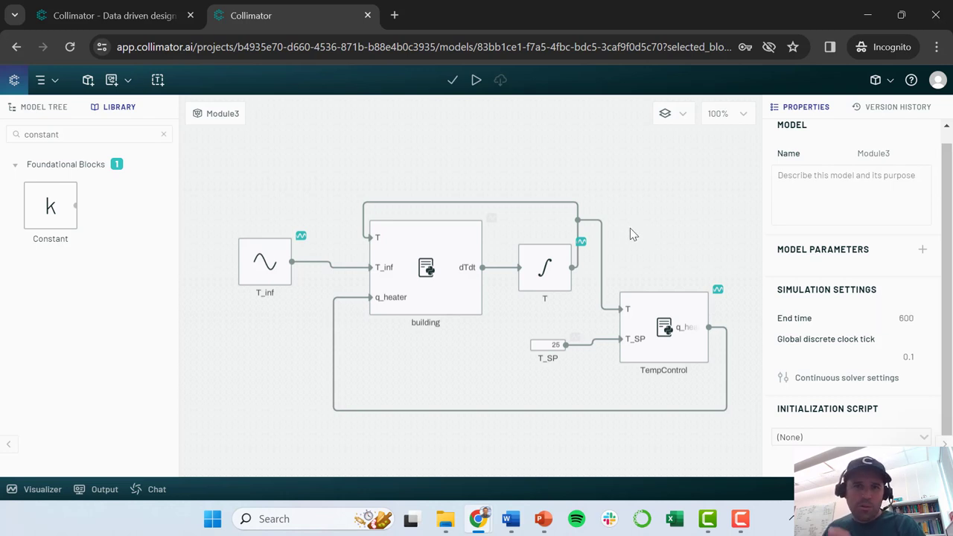
Run the simulation and review T holding near 25 while the heater switches between 0 and 40.
click(476, 80)
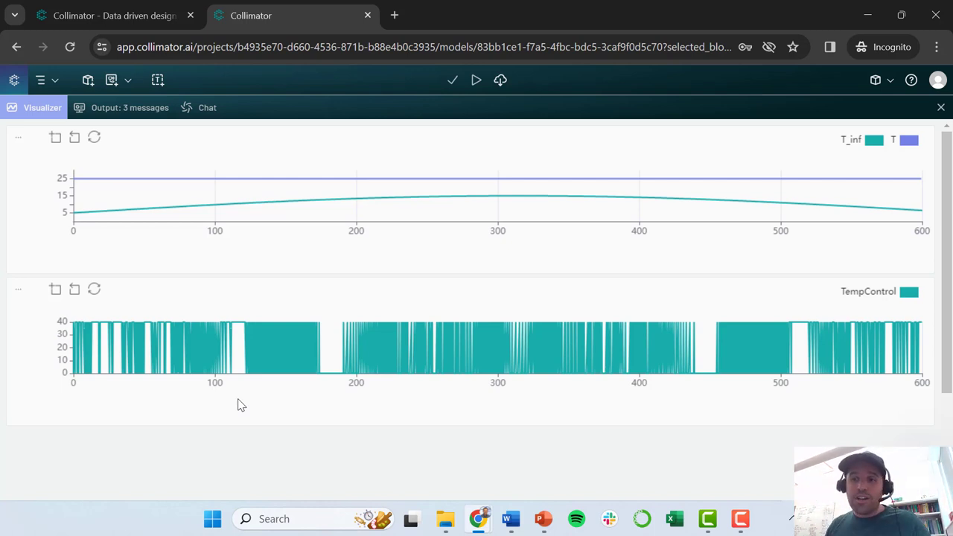
Close the results and delete the TempControl block, the T_SP constant and its leftover wire.
click(941, 108)
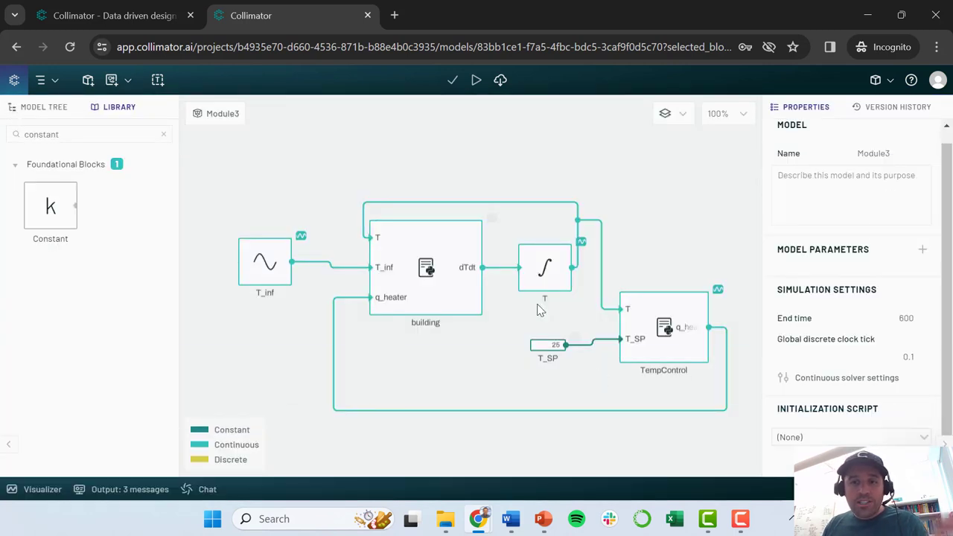
mouse_move(524, 207)
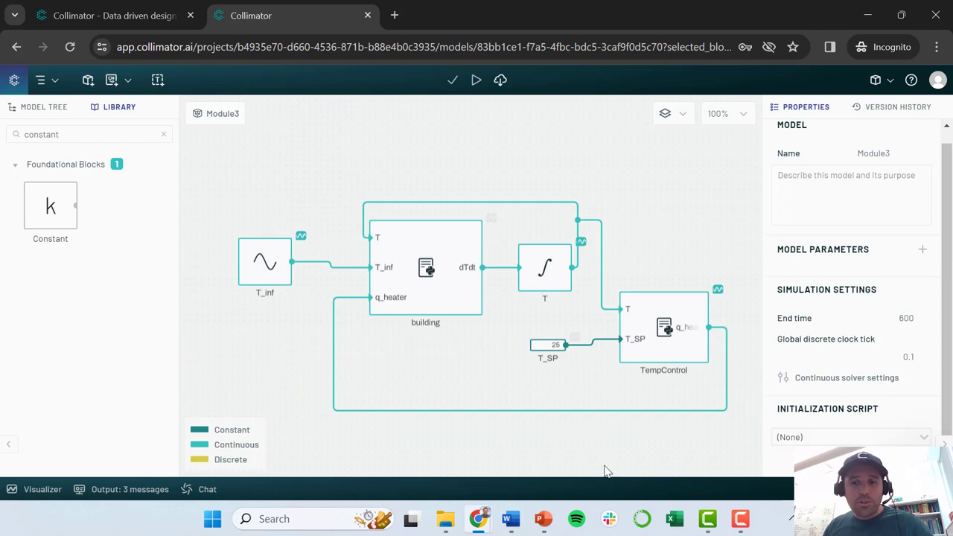
click(649, 317)
key(Delete)
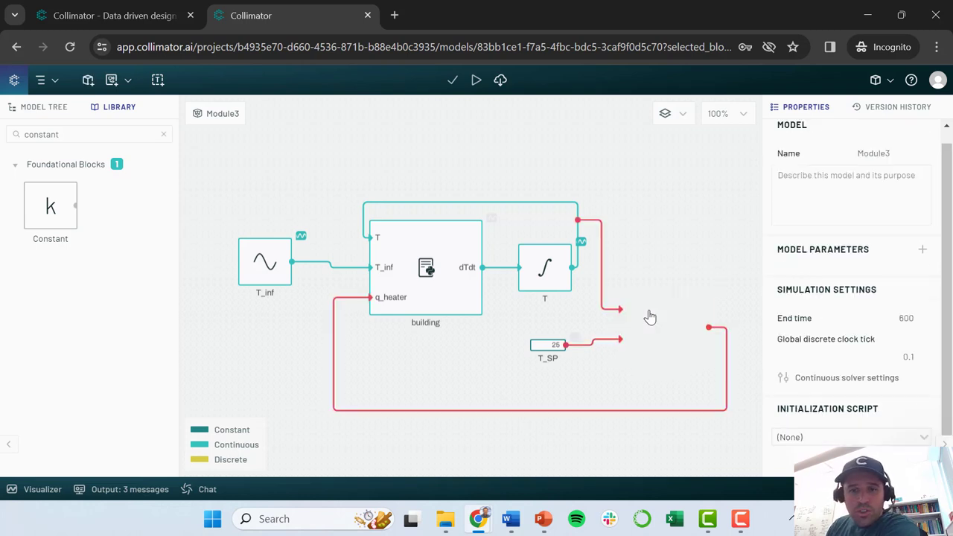
click(549, 348)
key(Delete)
click(612, 341)
key(Delete)
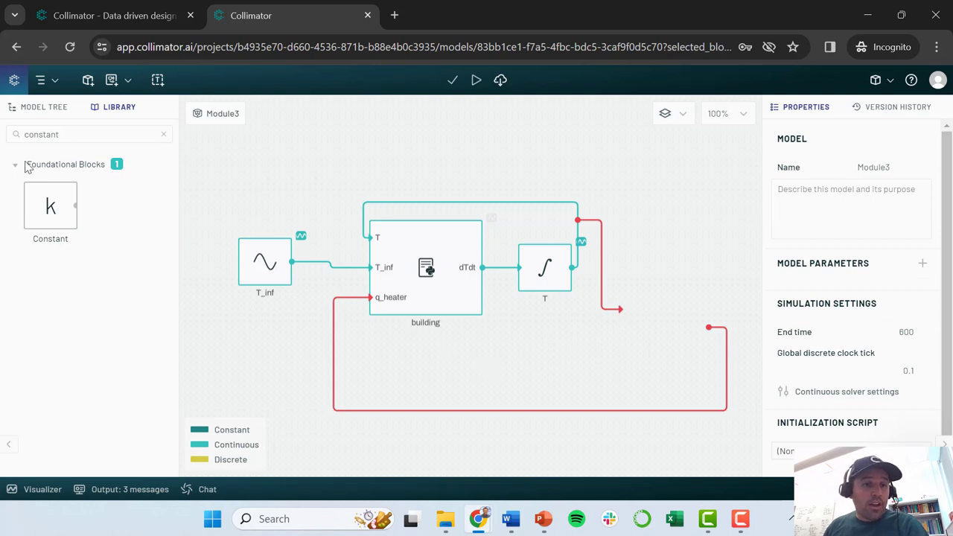
Add a Relay block from a 'relay' library search in TempControl's place, wired to the building's q_heater input.
click(164, 139)
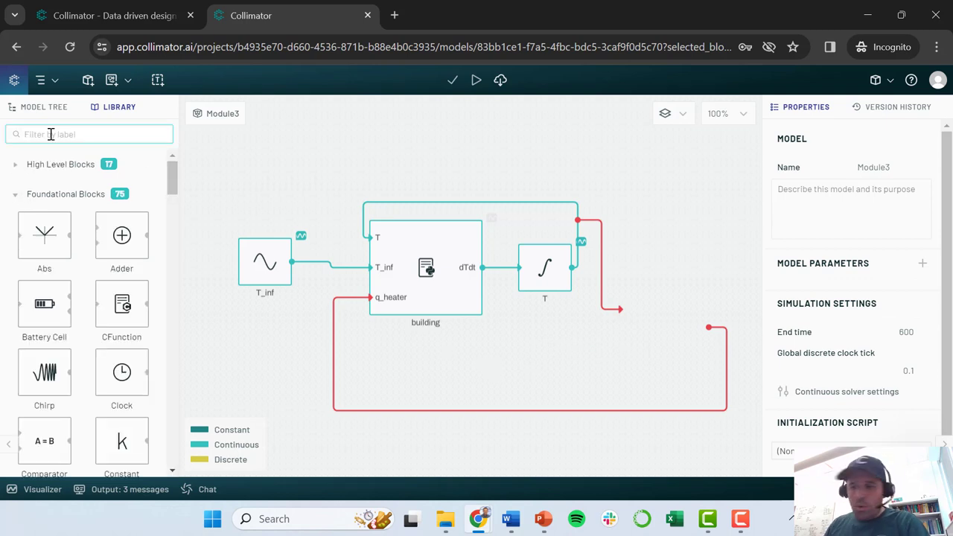
text(relay)
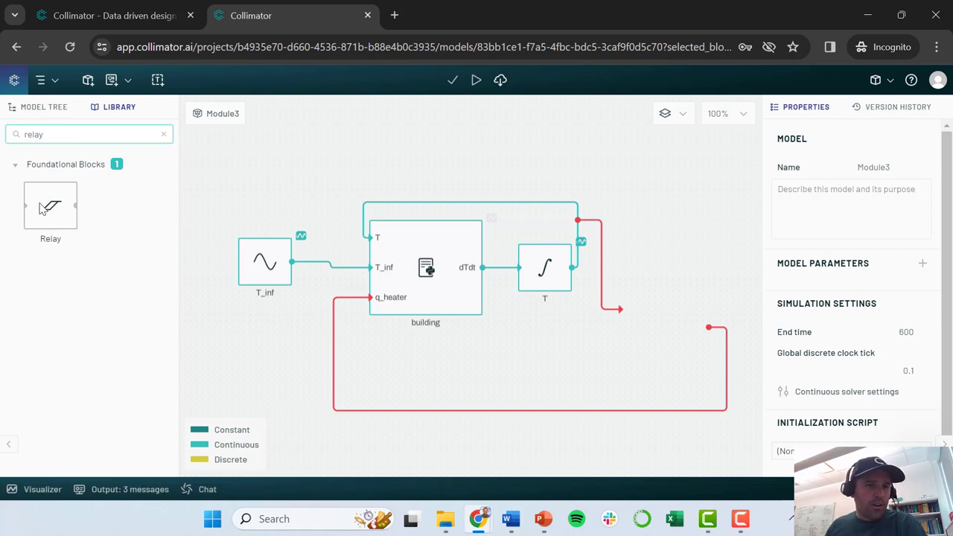
drag(42, 207, 632, 315)
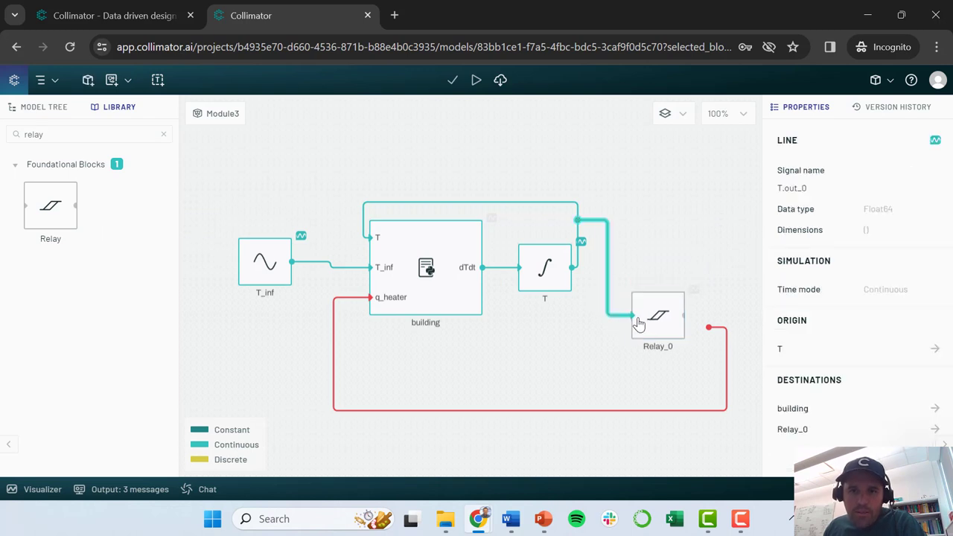
drag(708, 329, 684, 315)
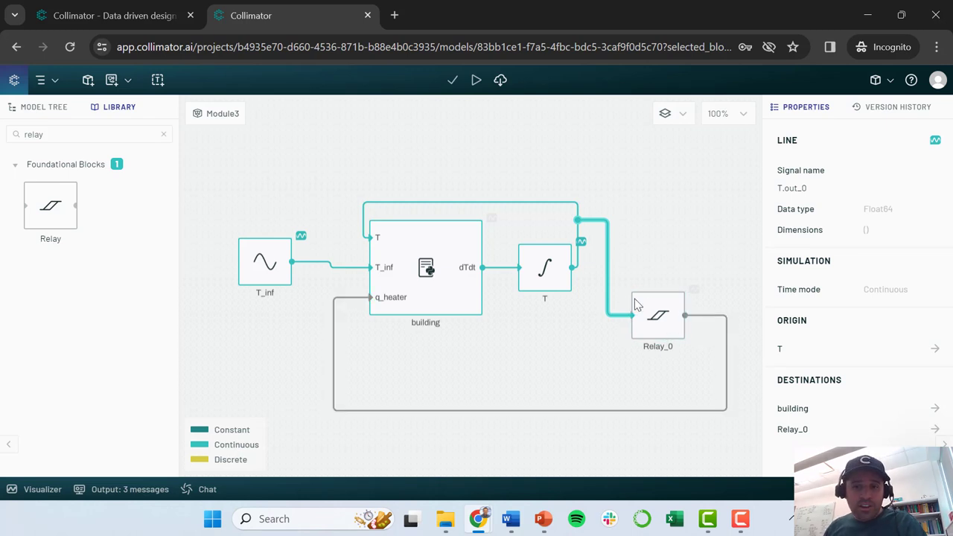
click(651, 314)
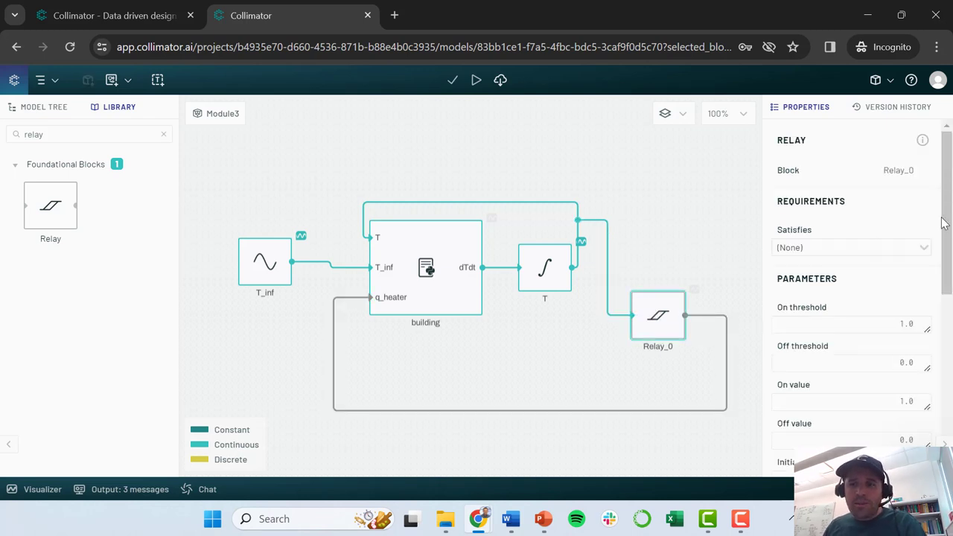
Set Relay_0's Off threshold to 23 and its On threshold to 27.
drag(946, 216, 948, 253)
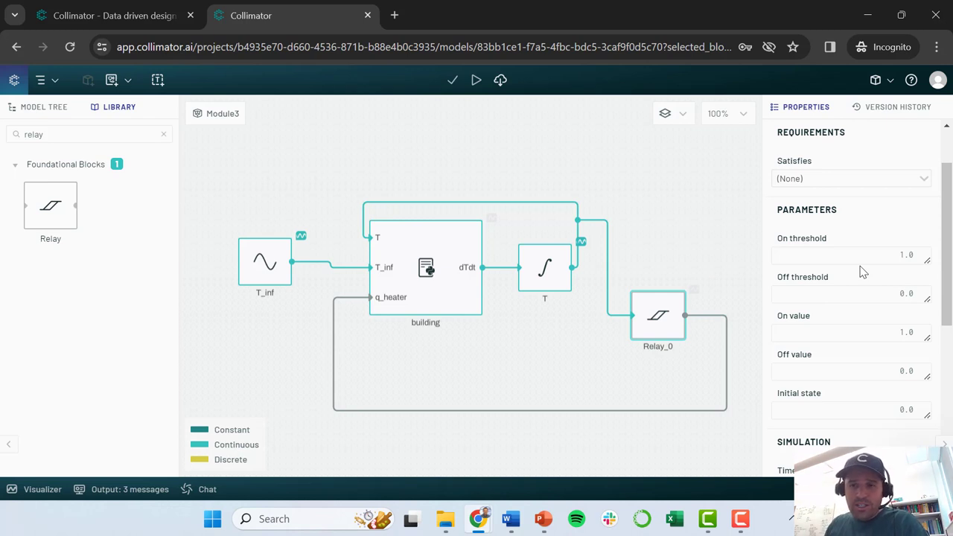
click(877, 293)
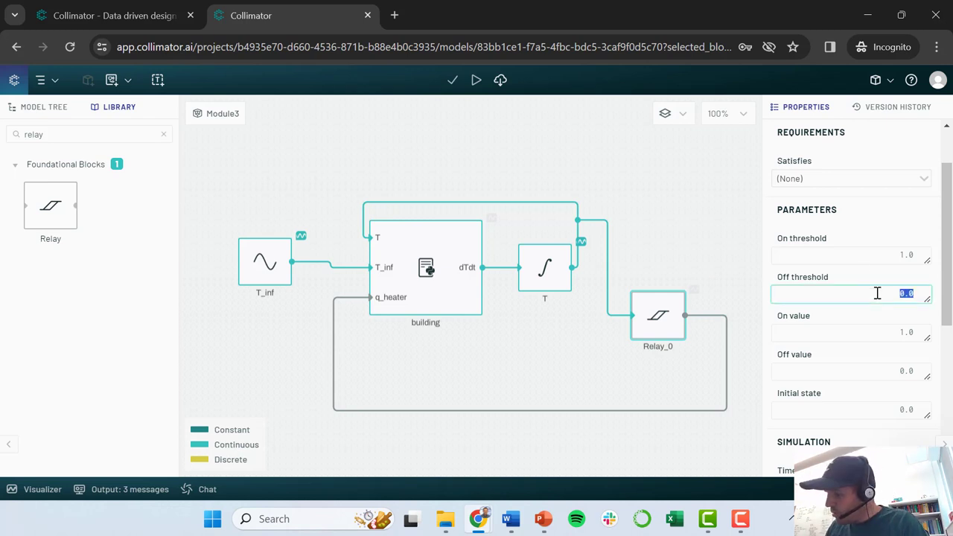
text(23)
double_click(876, 292)
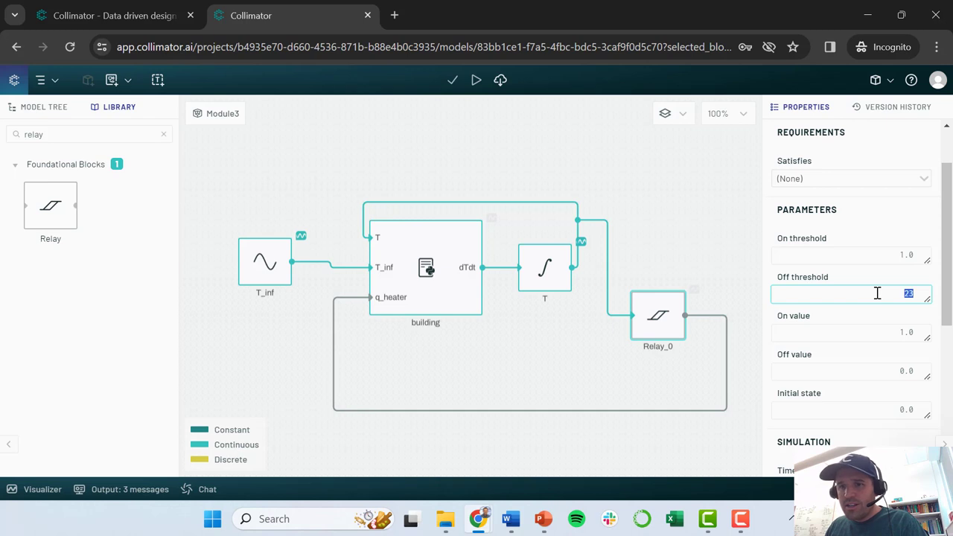
click(889, 253)
text(27)
double_click(890, 253)
scroll(819, 238, down, 1)
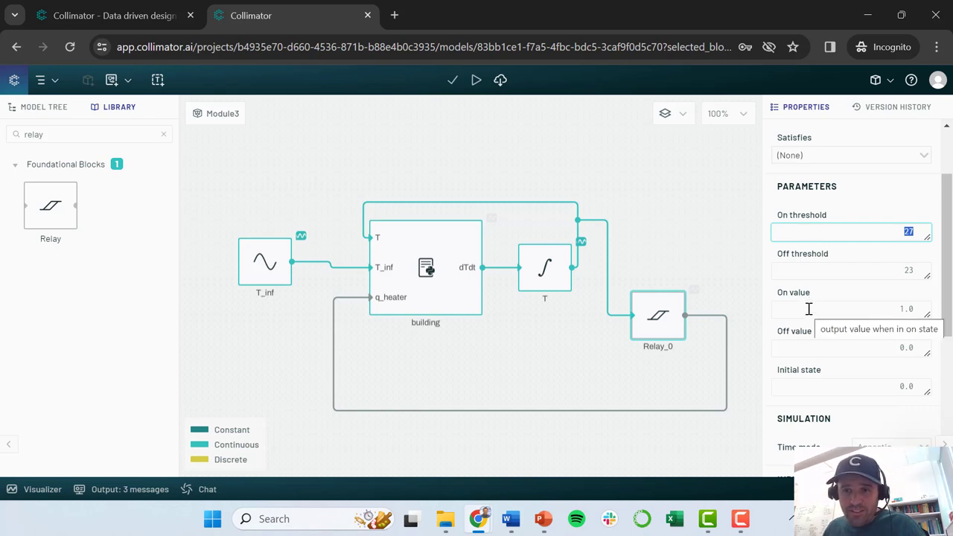
Set Relay_0's On value to 0 and its Off value to 40.
click(801, 231)
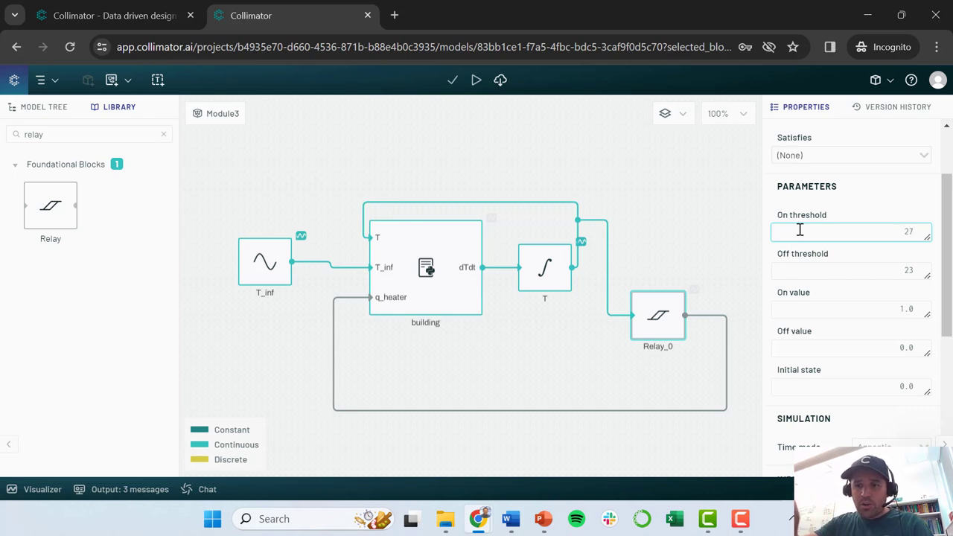
click(833, 308)
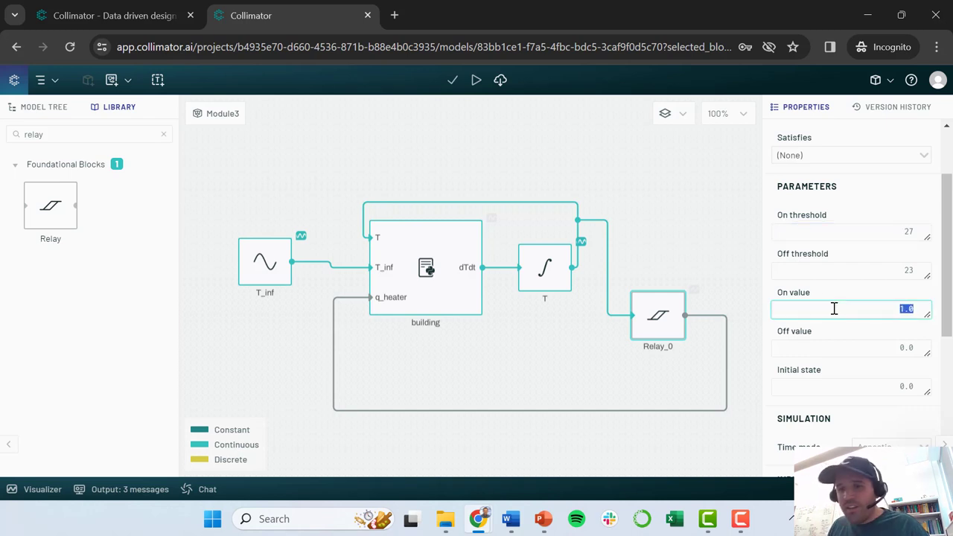
text(0)
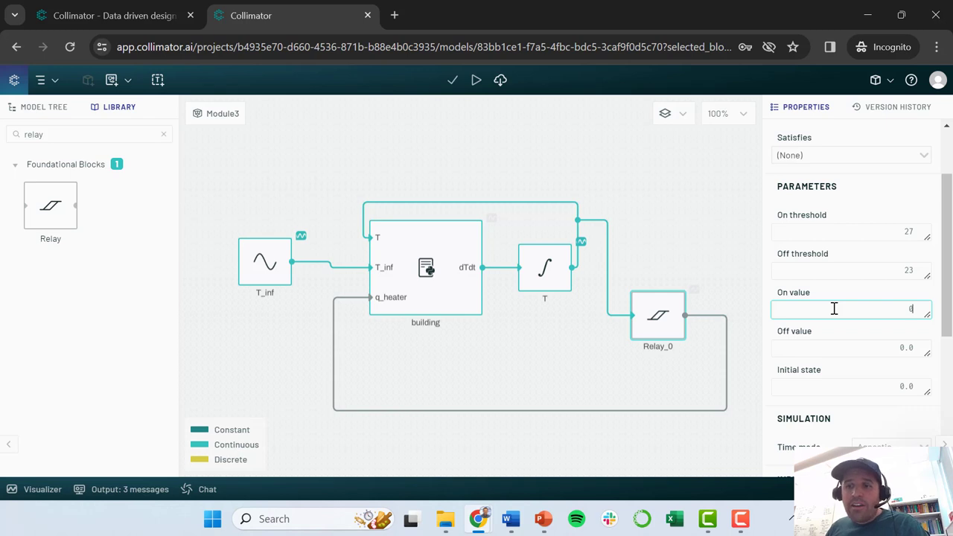
click(892, 268)
click(879, 271)
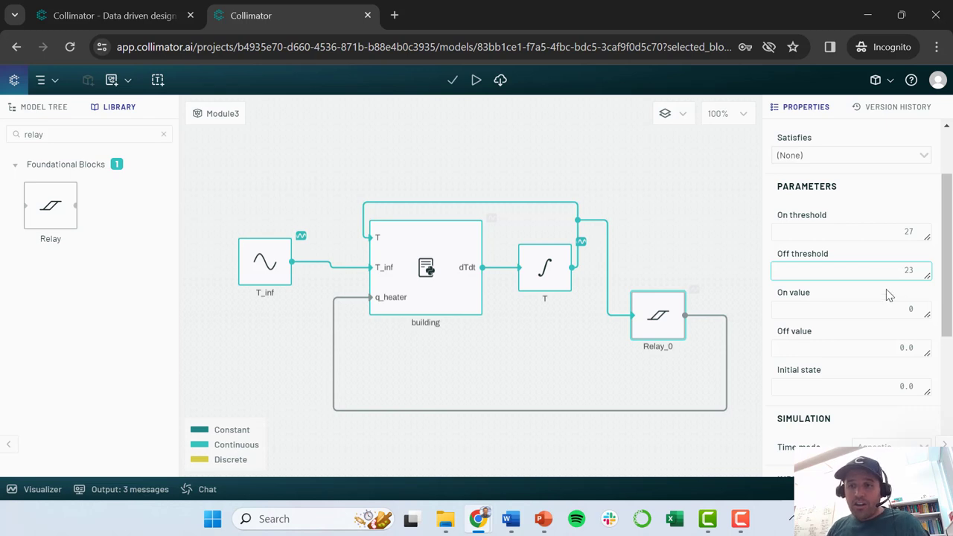
click(865, 349)
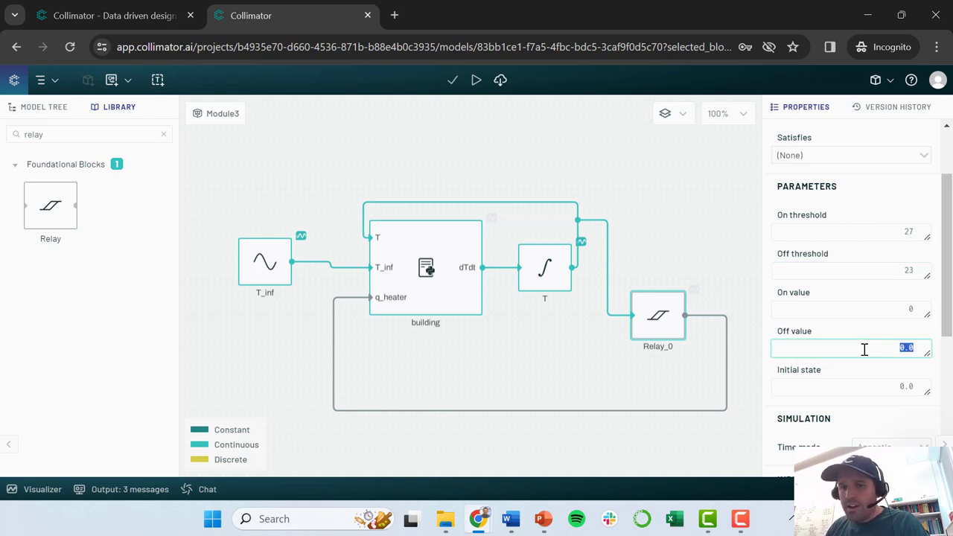
text(40)
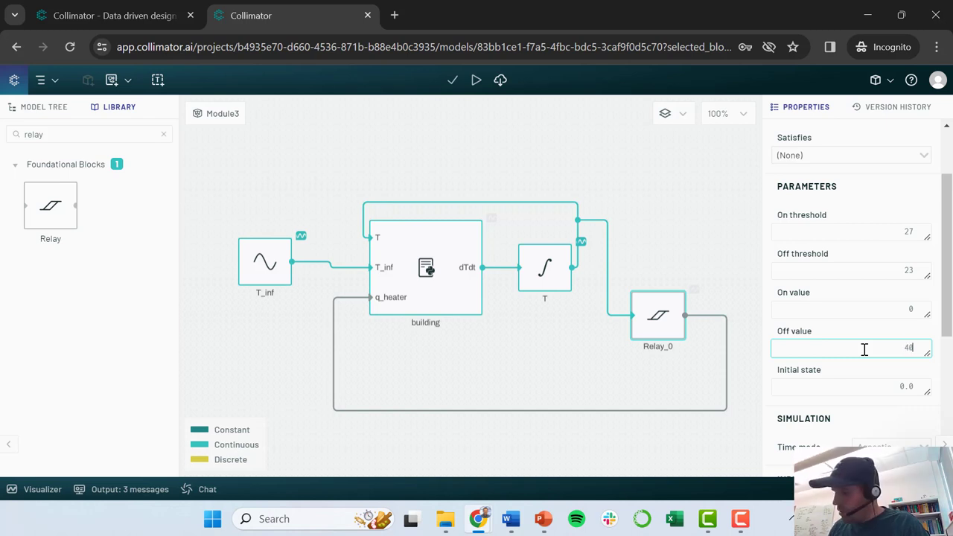
key(ctrl+a)
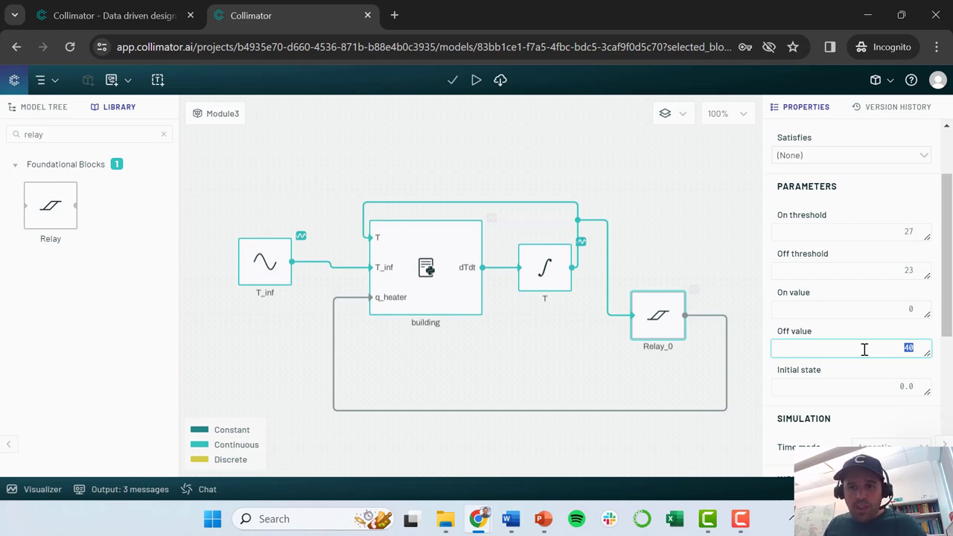
Run the 600 s simulation, confirm T cycles between about 23 and 27, and close the plots.
click(685, 235)
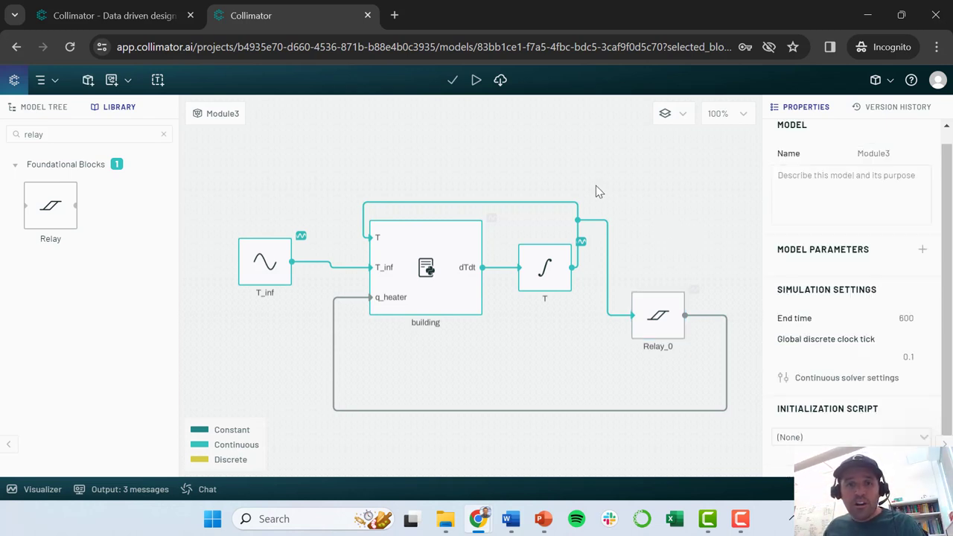
click(475, 82)
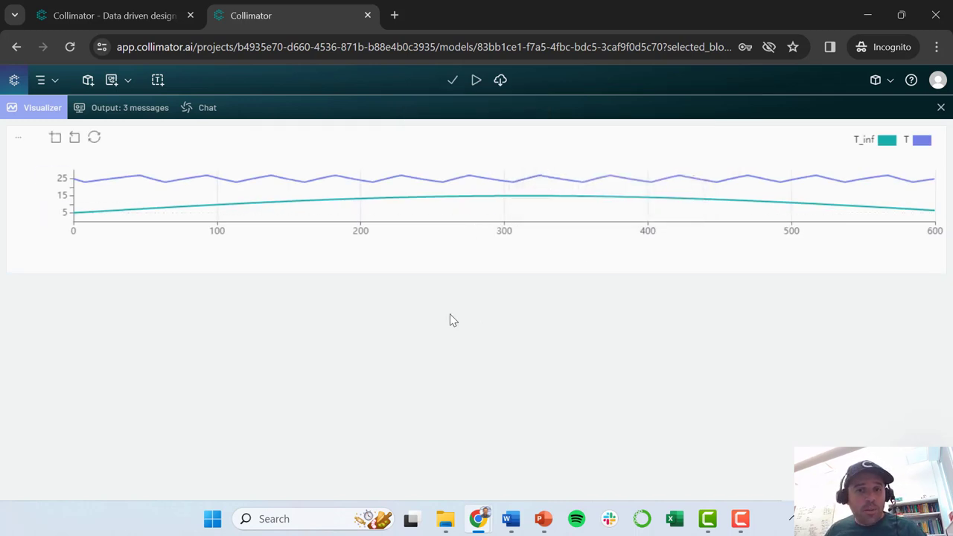
mouse_move(102, 186)
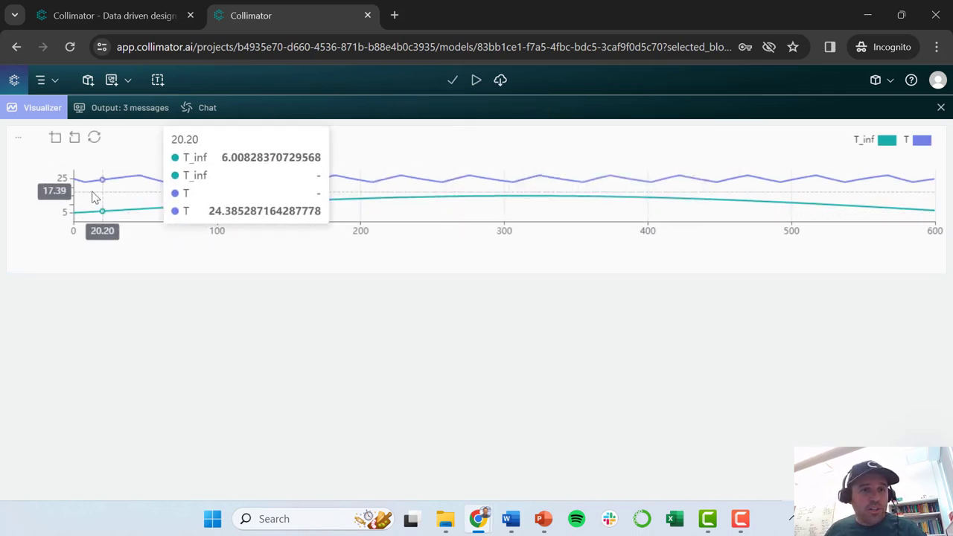
click(940, 107)
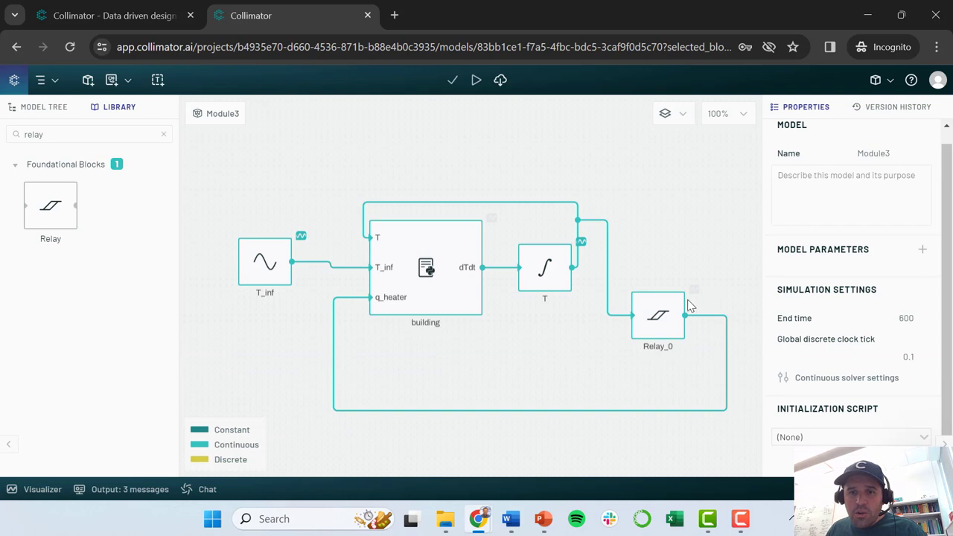
Rename the Relay_0 block to q_heater.
click(659, 320)
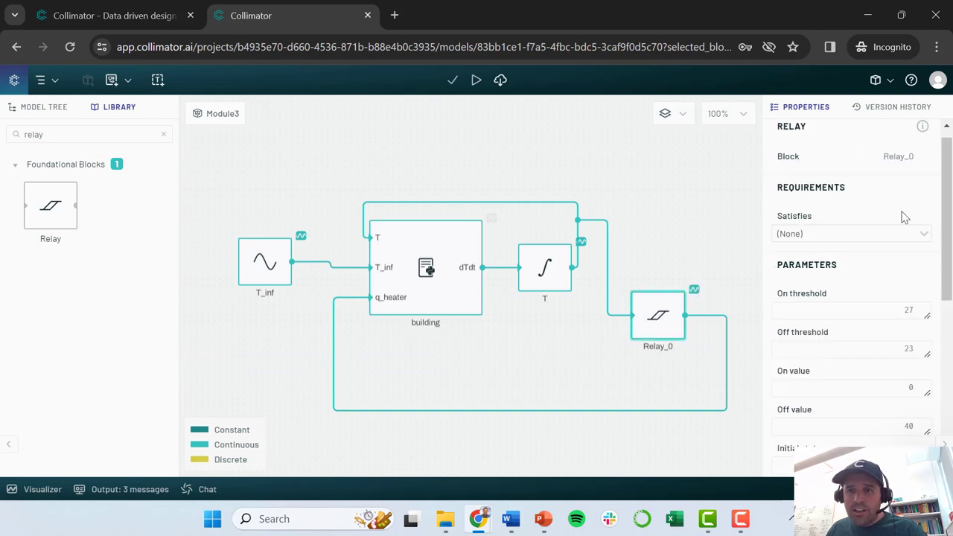
click(911, 157)
key(BackSpace)
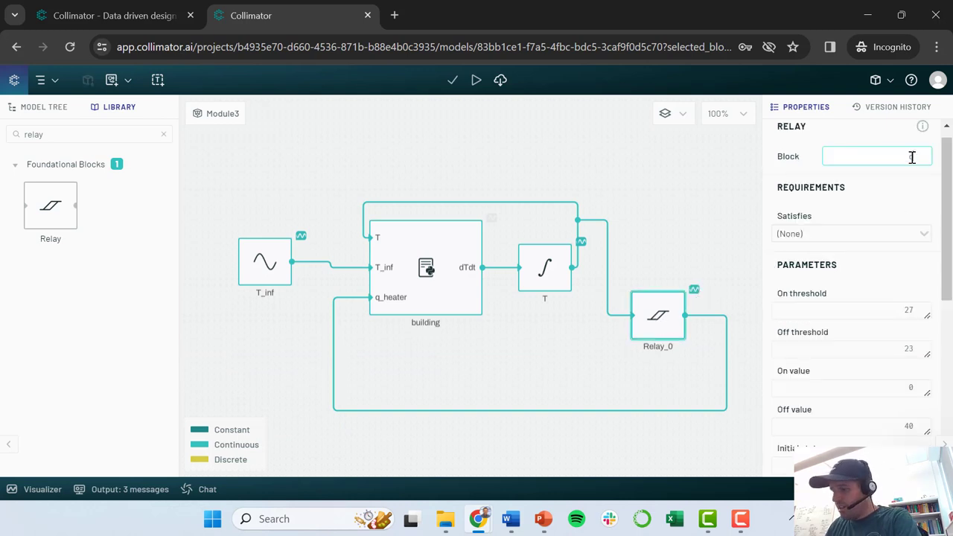
text(q_heater)
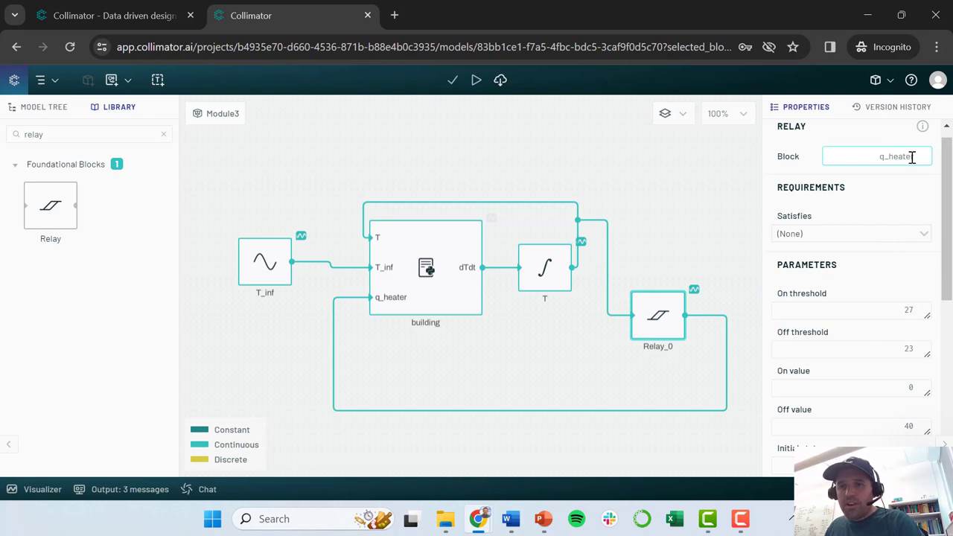
key(Return)
Rerun the simulation to see q_heater switching between 0 and 40, then close the plots.
click(674, 221)
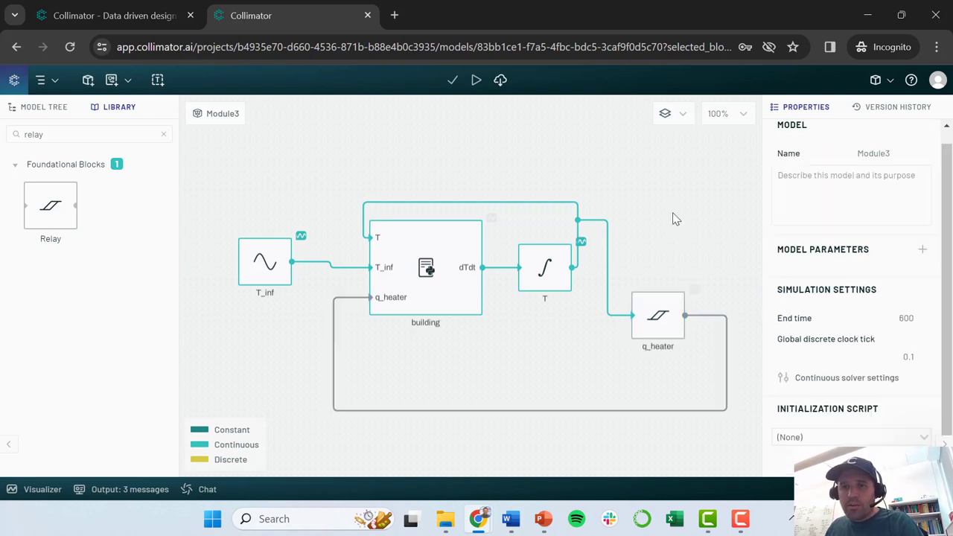
click(475, 80)
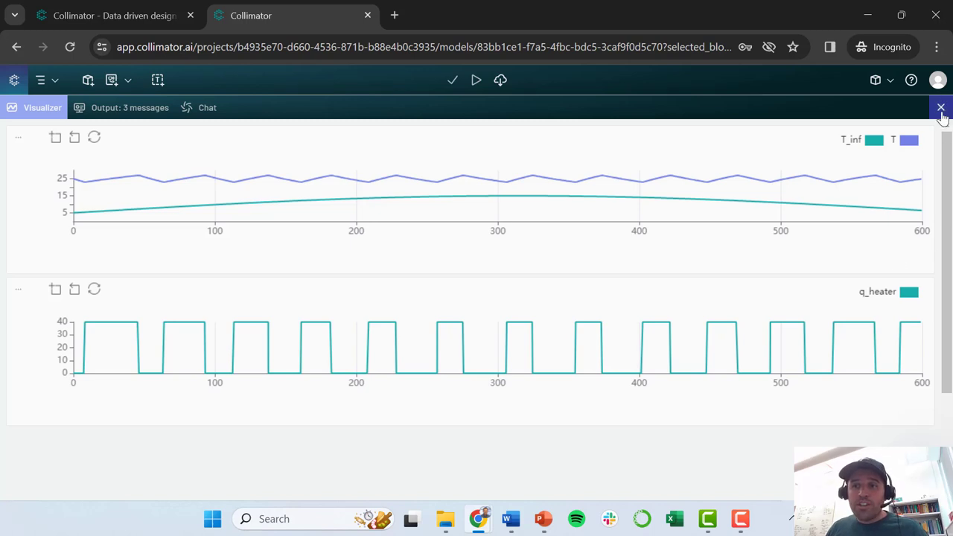
click(940, 108)
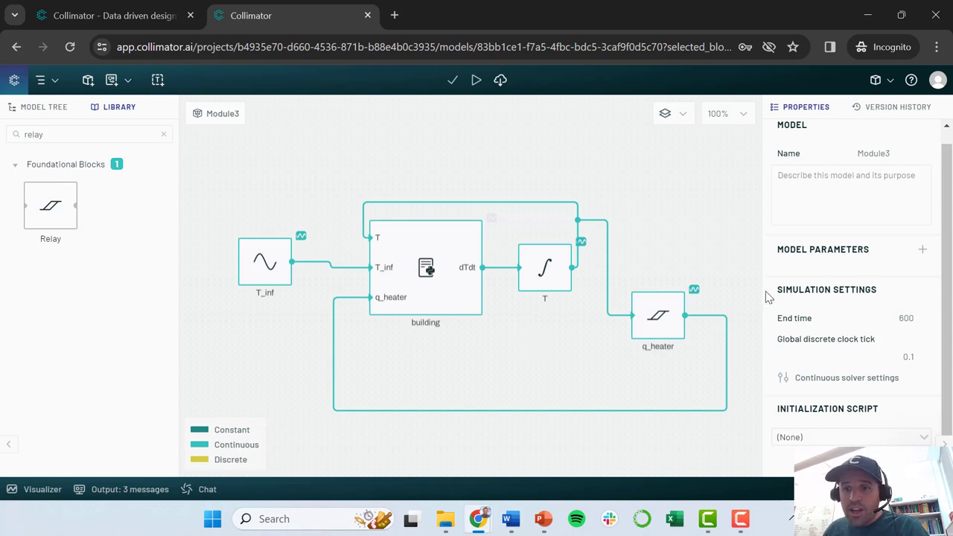
Change the simulation end time to 7200 s.
click(896, 318)
text(72)
double_click(896, 318)
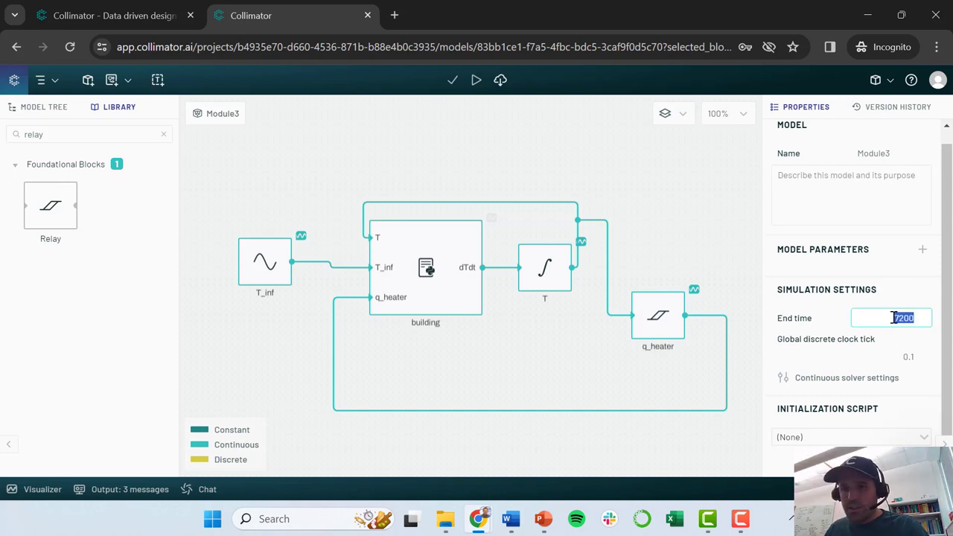
Run the 7200 s simulation, review T holding near 25, and close the plots.
click(670, 223)
click(476, 79)
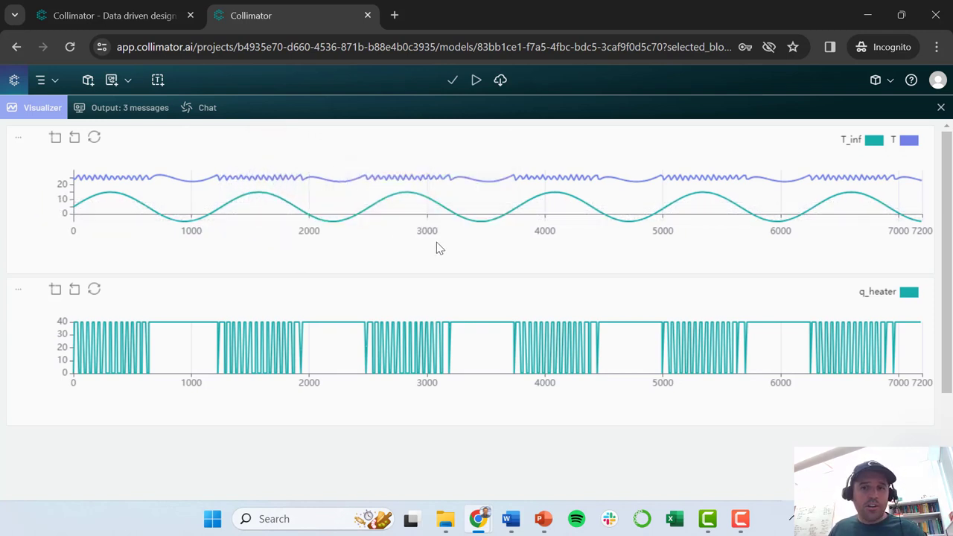
click(940, 107)
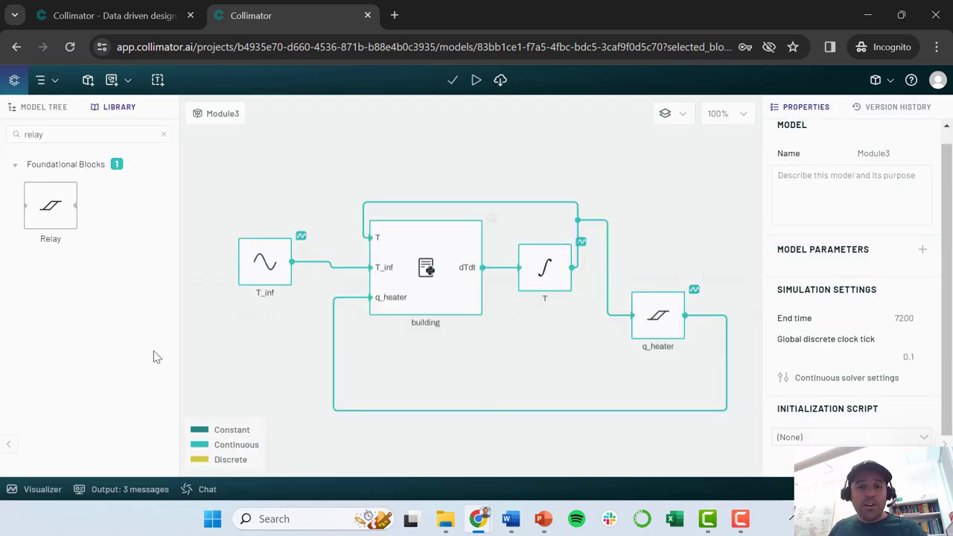